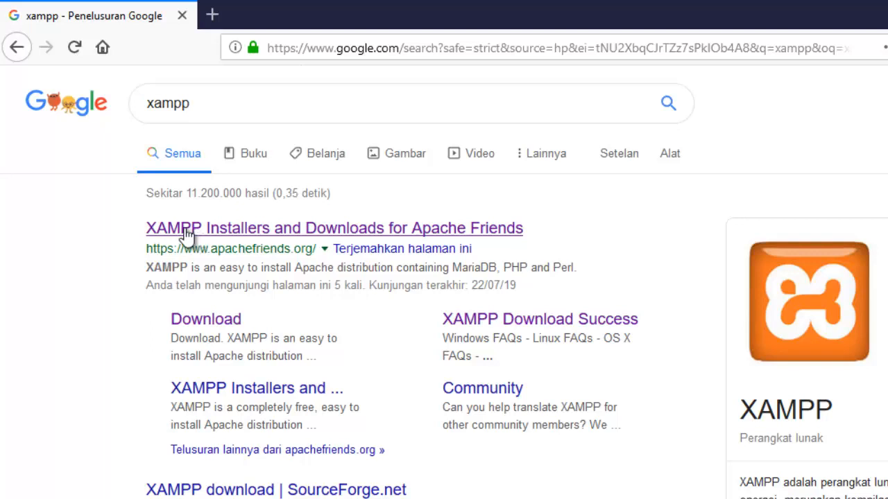
# Open the XAMPP Installers and Downloads for Apache Friends site from the search results
pyautogui.click(186, 233)
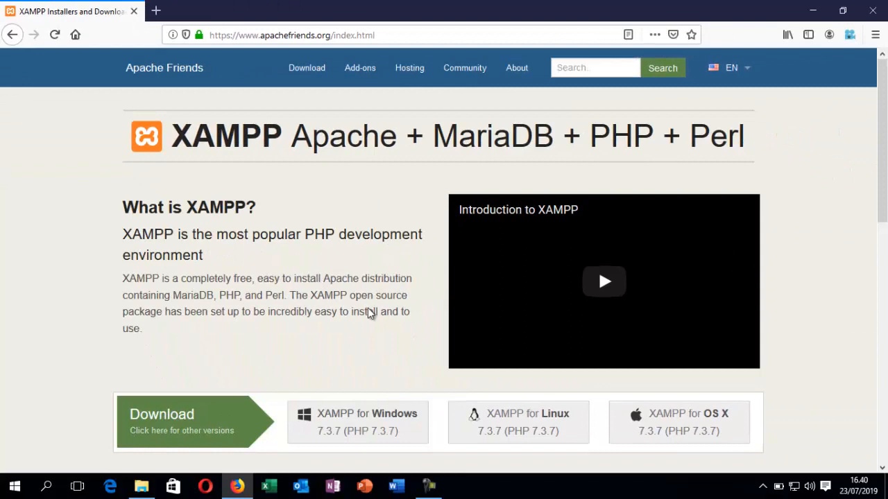
pyautogui.scroll(-1, 461, 389)
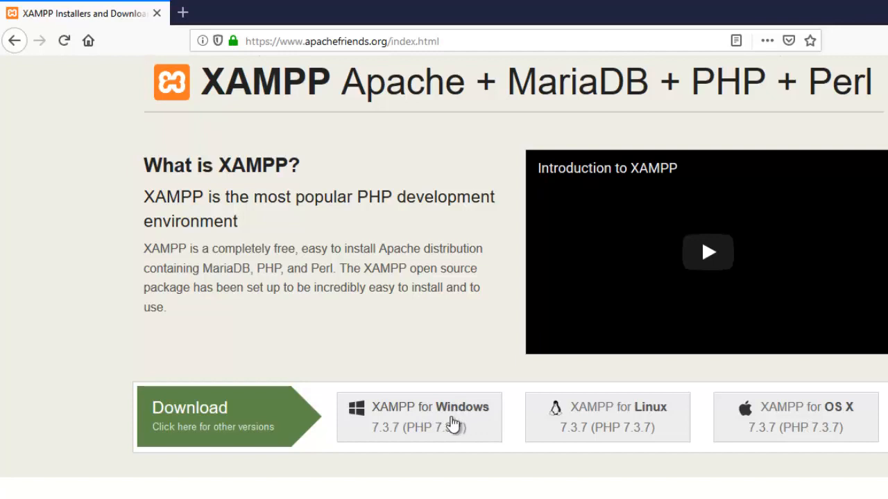
pyautogui.click(417, 422)
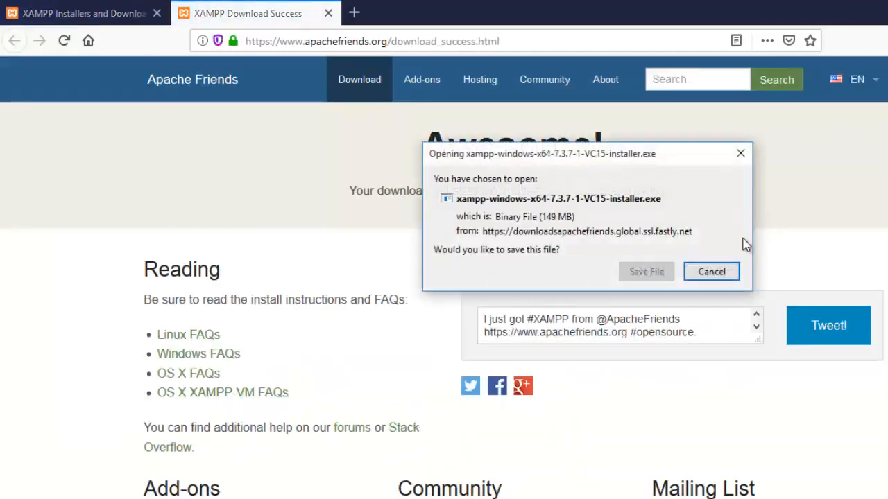
pyautogui.moveTo(659, 160); pyautogui.dragTo(566, 213)
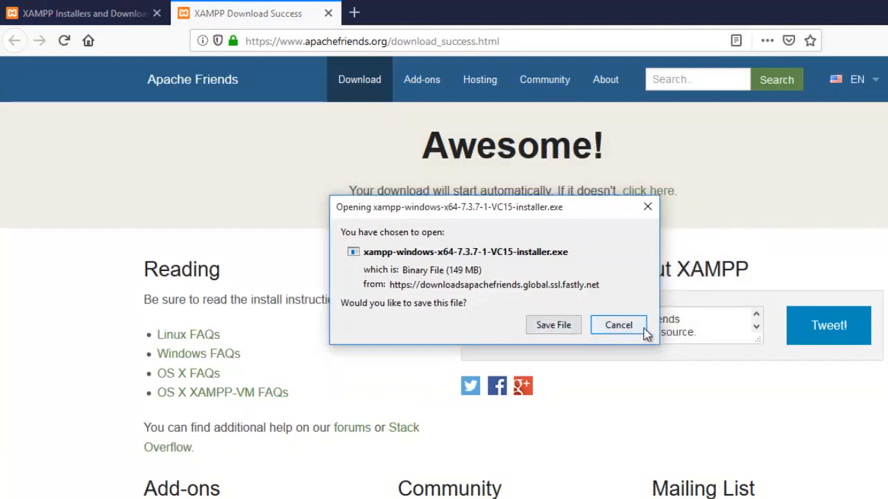
pyautogui.click(615, 331)
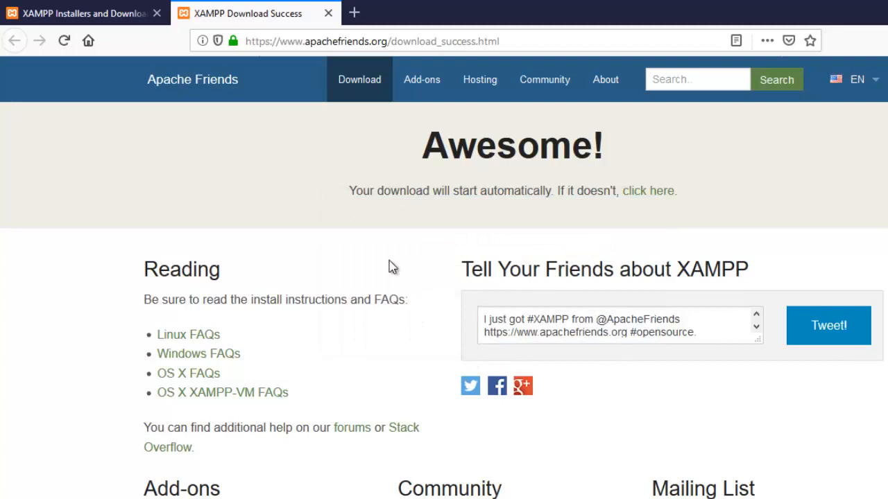
pyautogui.scroll(-4, 412, 287)
pyautogui.scroll(4, 410, 284)
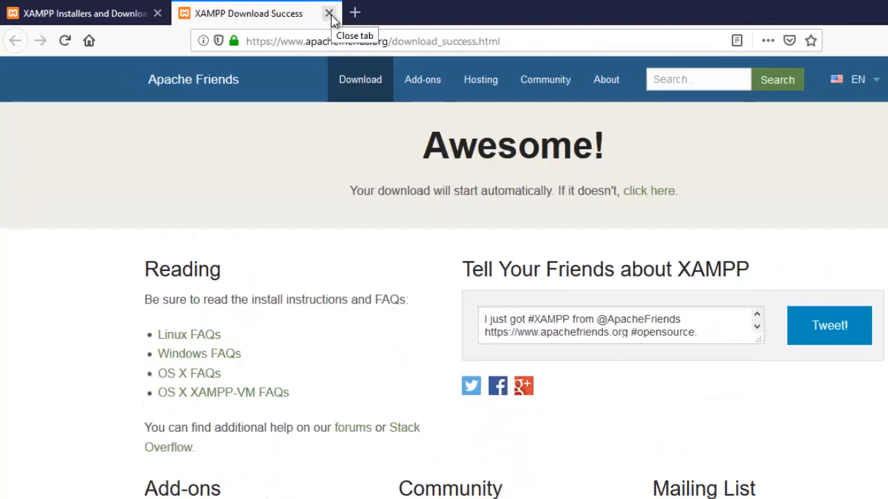
pyautogui.click(330, 14)
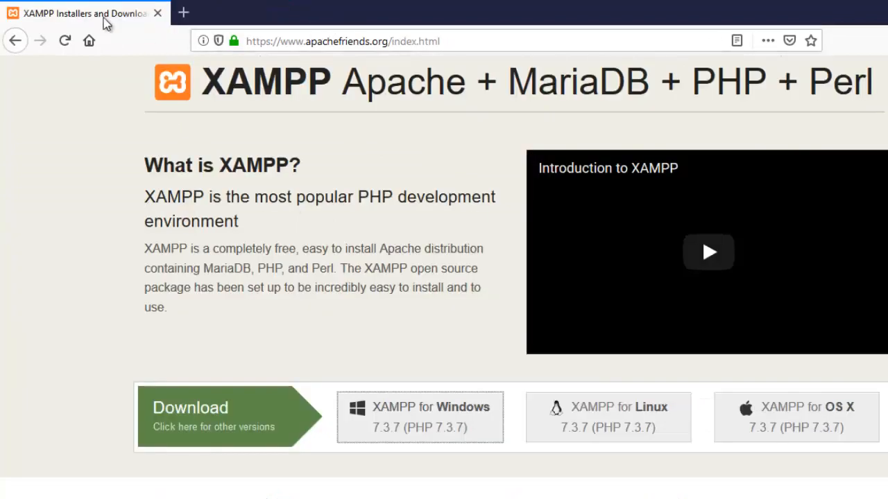
pyautogui.scroll(1, 412, 159)
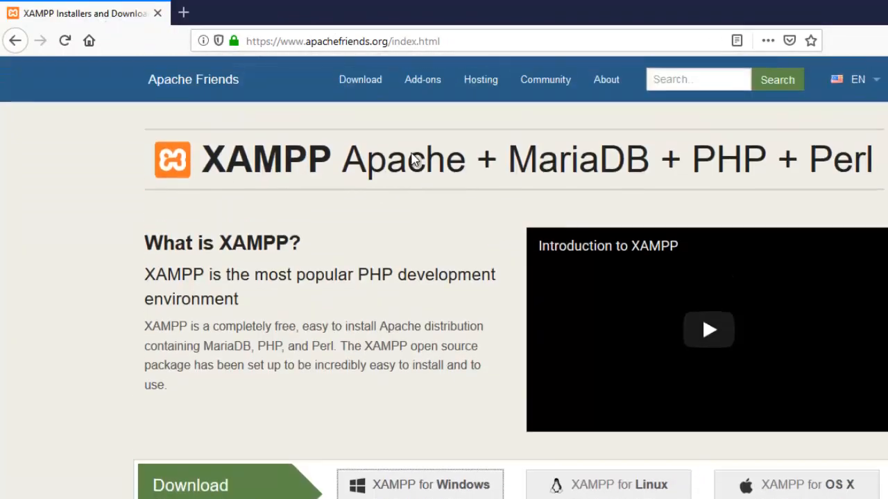
pyautogui.click(370, 86)
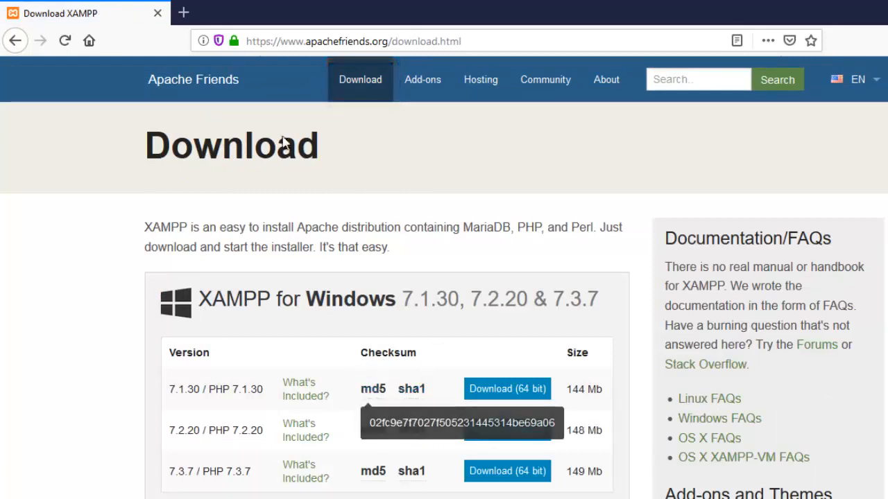
pyautogui.click(15, 39)
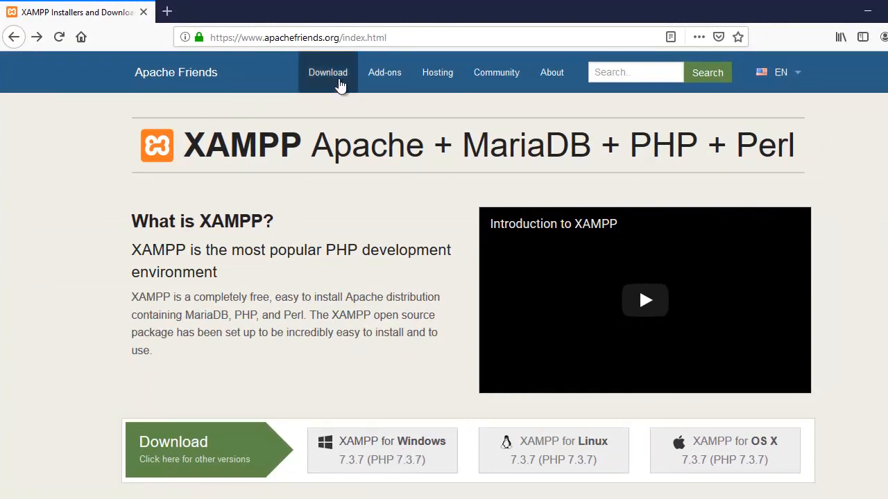
# Open the site's Download page and examine the XAMPP versions offered for Windows, Linux and OS X
pyautogui.click(343, 85)
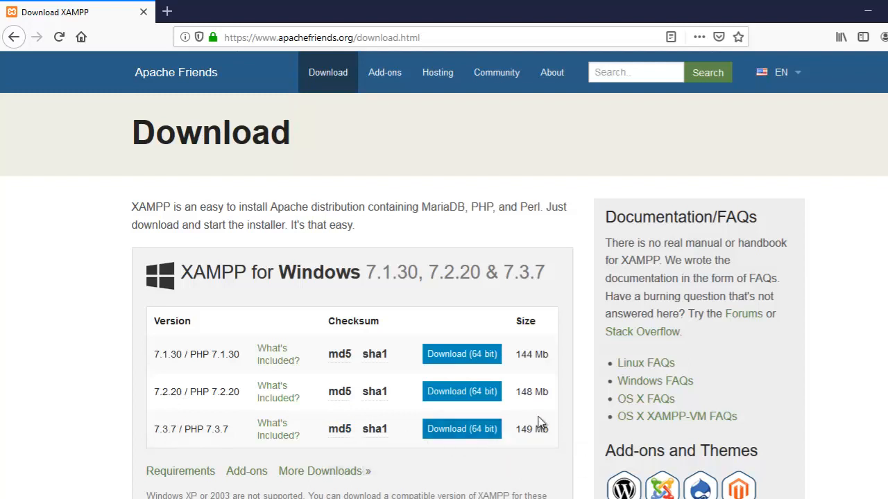
pyautogui.scroll(-5, 540, 423)
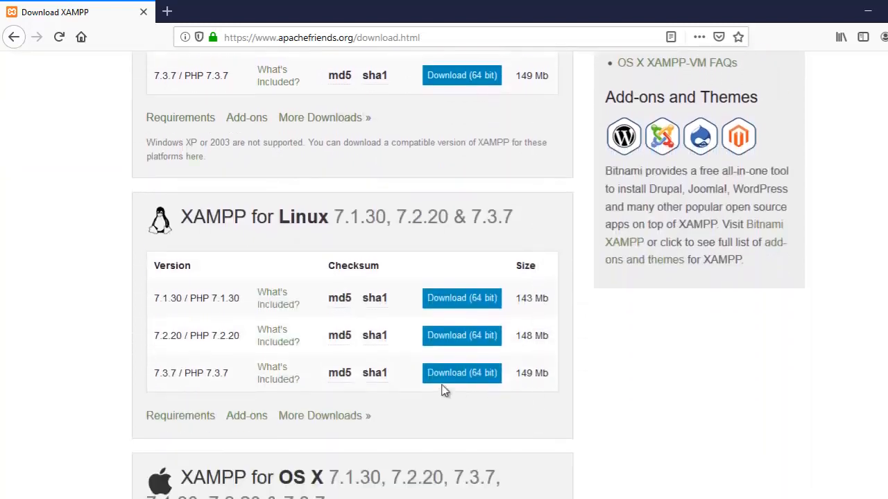
pyautogui.scroll(-1, 336, 336)
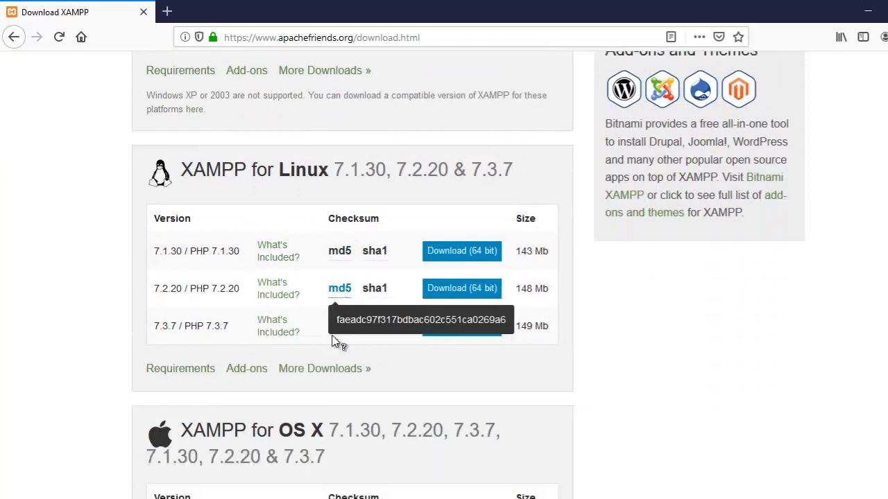
pyautogui.scroll(-3, 333, 339)
pyautogui.scroll(-5, 291, 308)
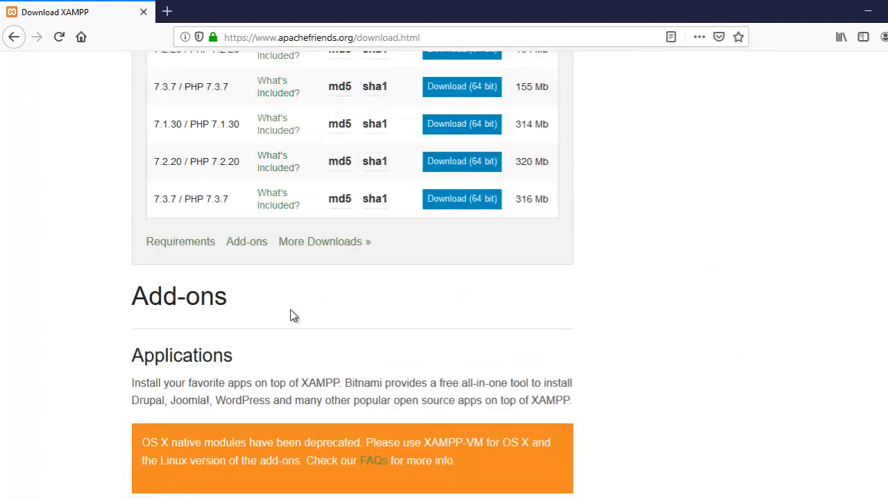
pyautogui.scroll(8, 291, 315)
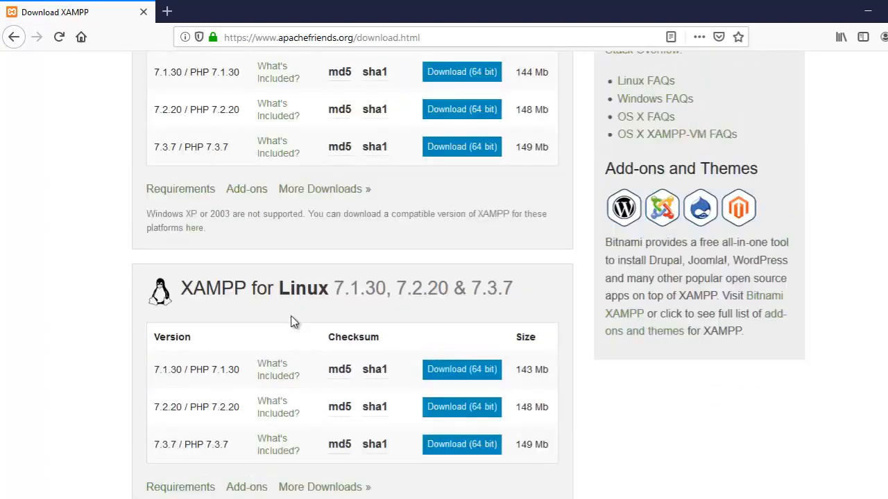
pyautogui.scroll(3, 292, 321)
pyautogui.scroll(3, 291, 321)
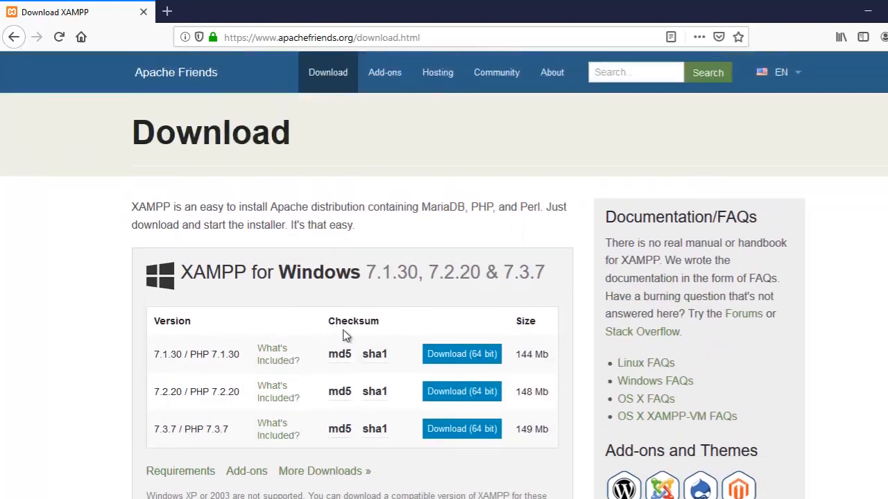
pyautogui.scroll(-2, 347, 340)
pyautogui.scroll(2, 347, 314)
# Download and save the 64-bit XAMPP for Windows installer, version 7.3.7 / PHP 7.3.7
pyautogui.click(454, 434)
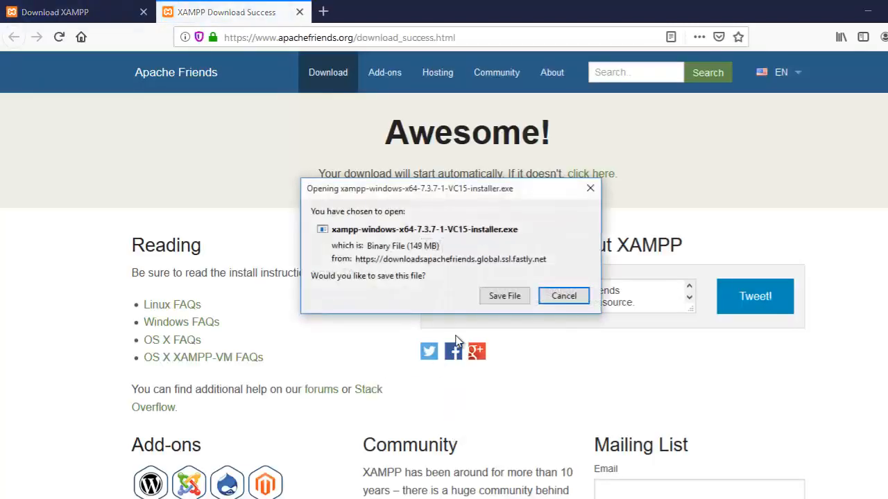
pyautogui.click(504, 296)
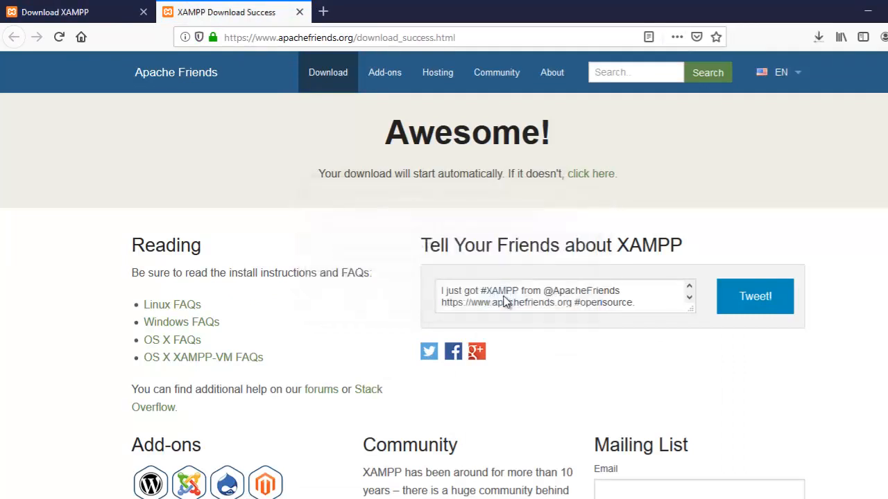
# Run the downloaded XAMPP installer from its containing folder and minimize the Downloads and browser windows
pyautogui.click(820, 39)
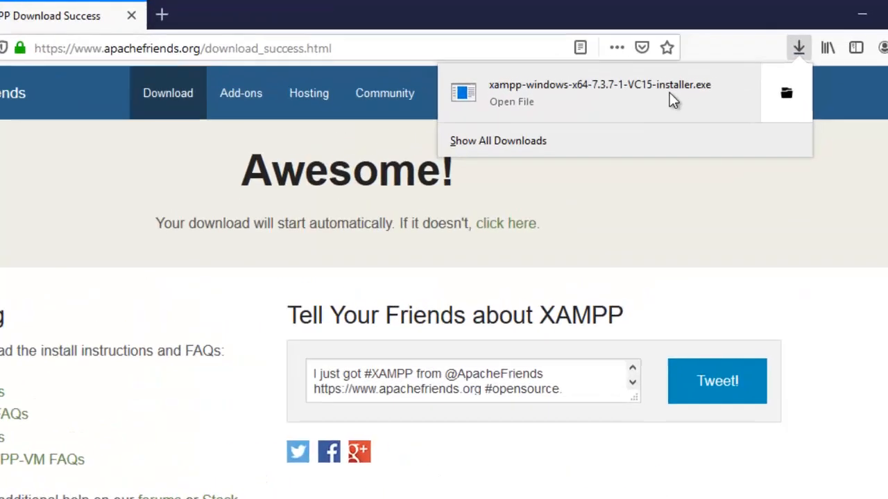
pyautogui.rightClick(695, 73)
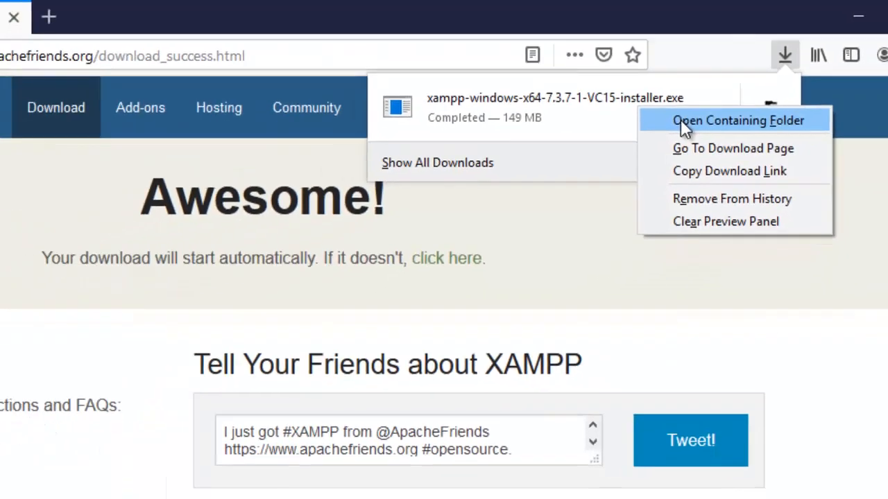
pyautogui.click(631, 151)
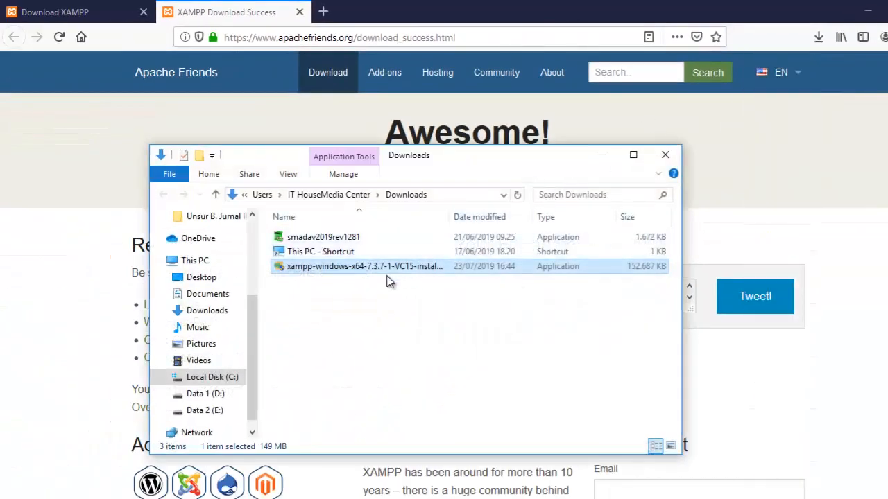
pyautogui.doubleClick(335, 270)
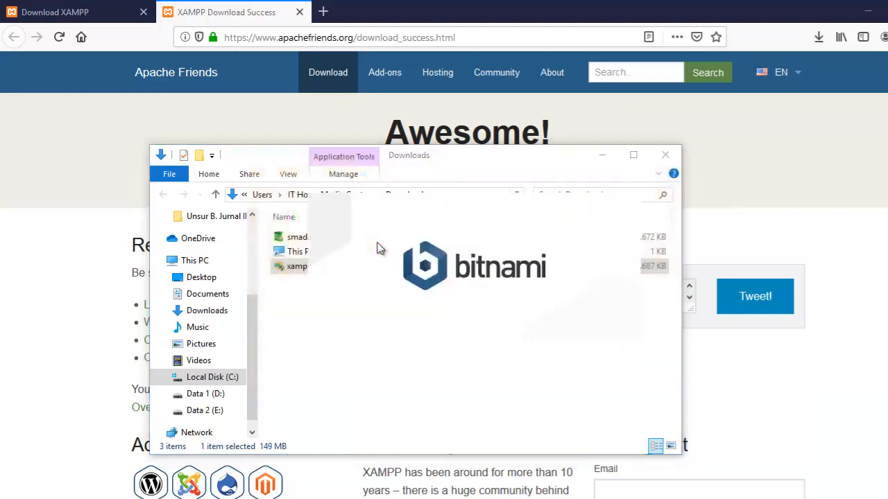
pyautogui.click(602, 156)
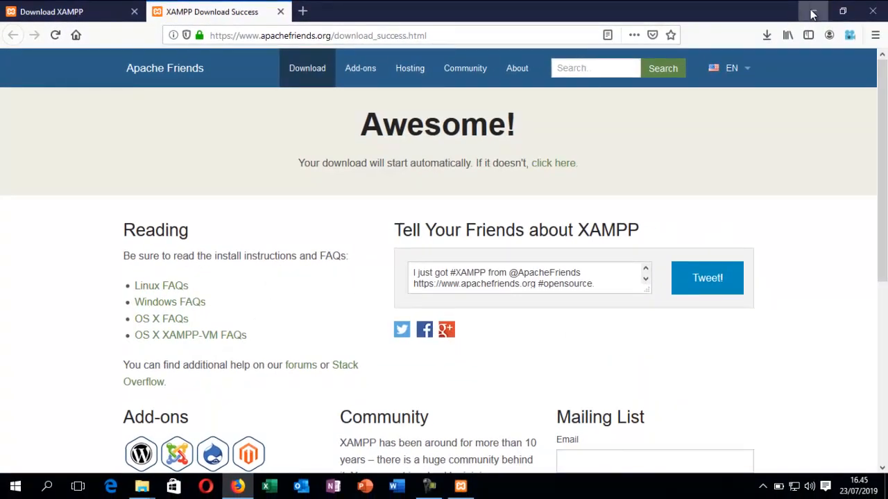
pyautogui.click(815, 13)
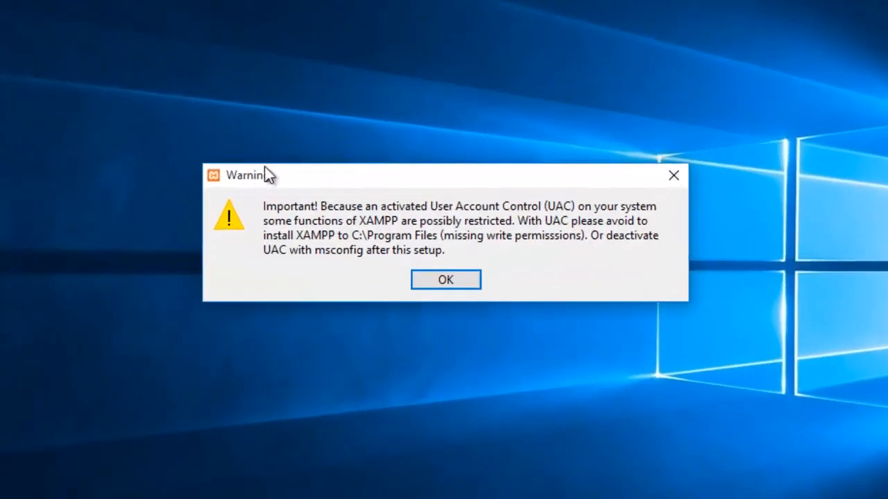
# Acknowledge the User Account Control warning and continue the XAMPP setup with all components selected
pyautogui.click(445, 280)
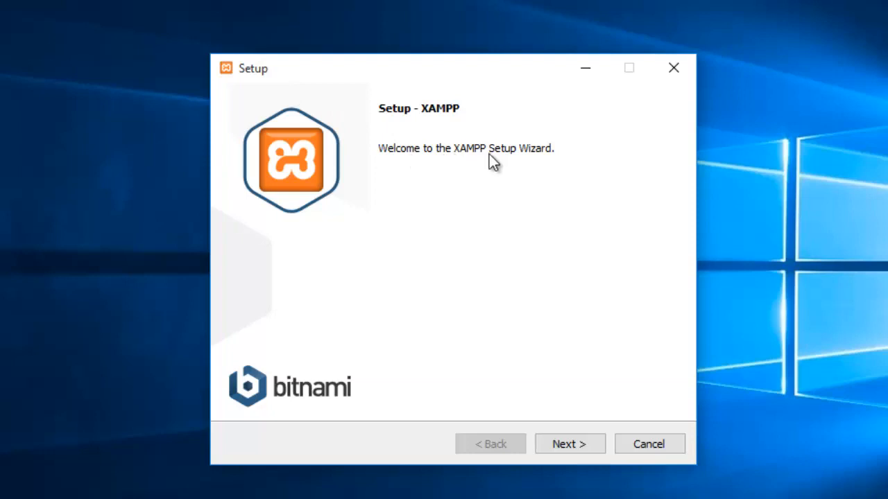
pyautogui.click(575, 444)
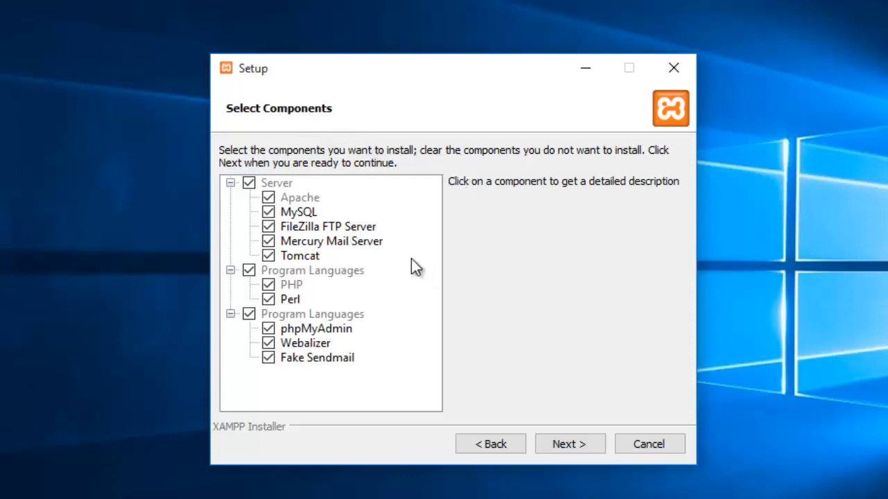
pyautogui.click(581, 444)
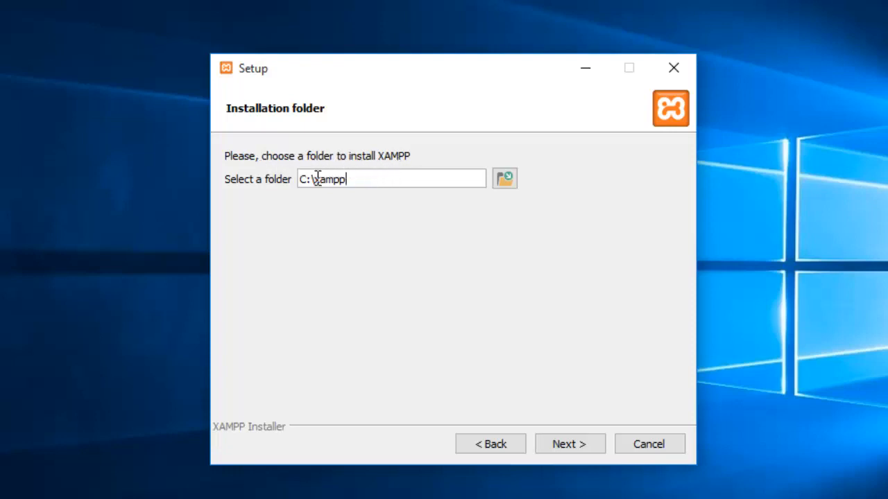
# Look at the folder browser without choosing another folder and accept C:\xampp as the installation folder
pyautogui.click(505, 179)
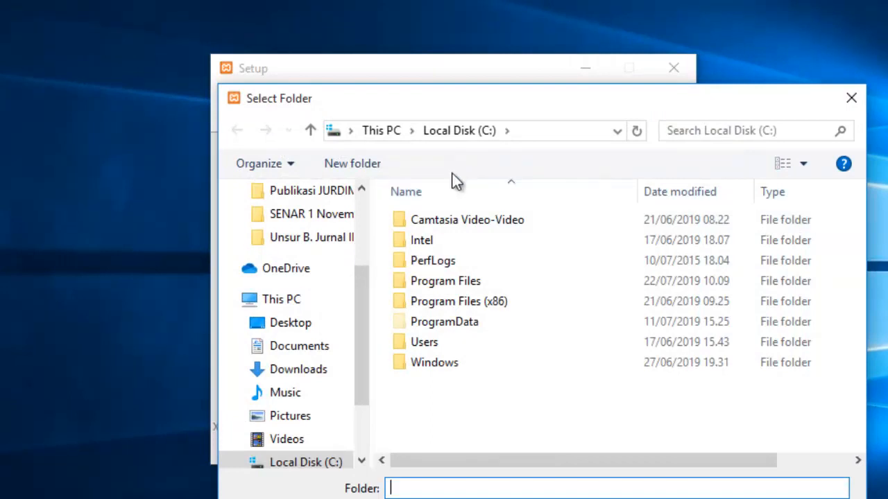
pyautogui.click(852, 98)
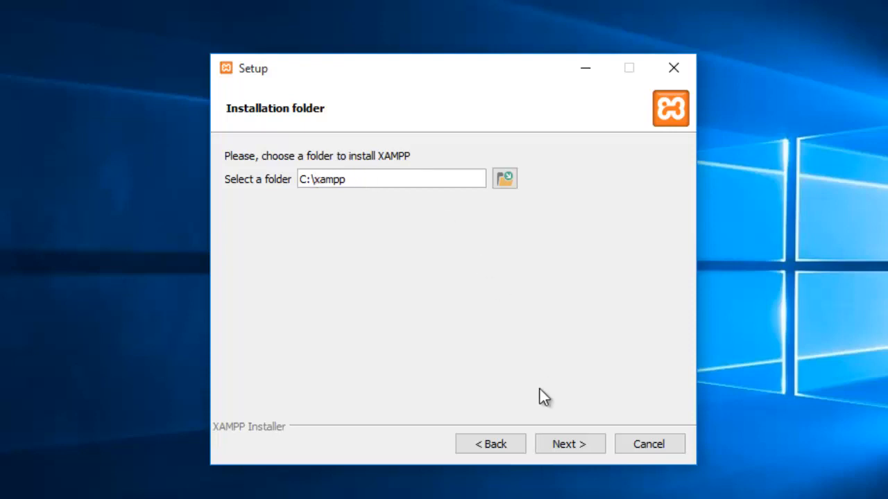
pyautogui.click(566, 446)
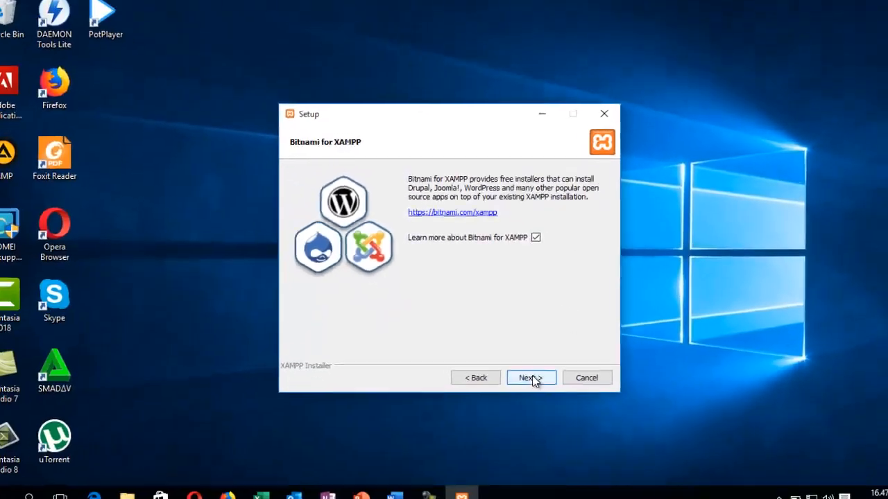
pyautogui.click(570, 444)
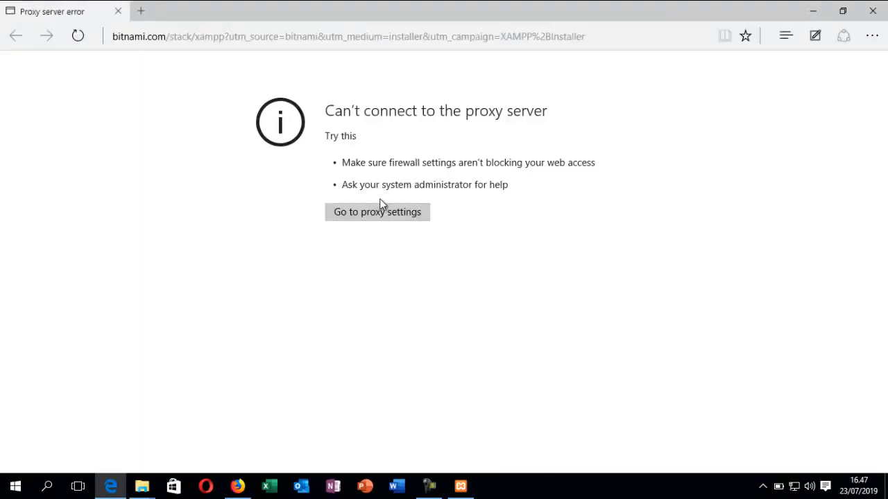
pyautogui.click(880, 16)
pyautogui.click(475, 373)
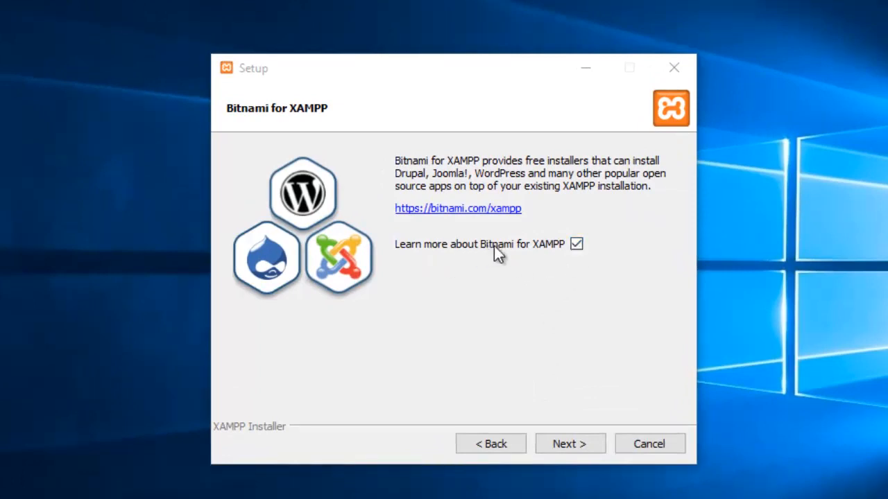
# Deselect the option to learn more about Bitnami for XAMPP and continue the setup
pyautogui.click(576, 245)
pyautogui.click(567, 445)
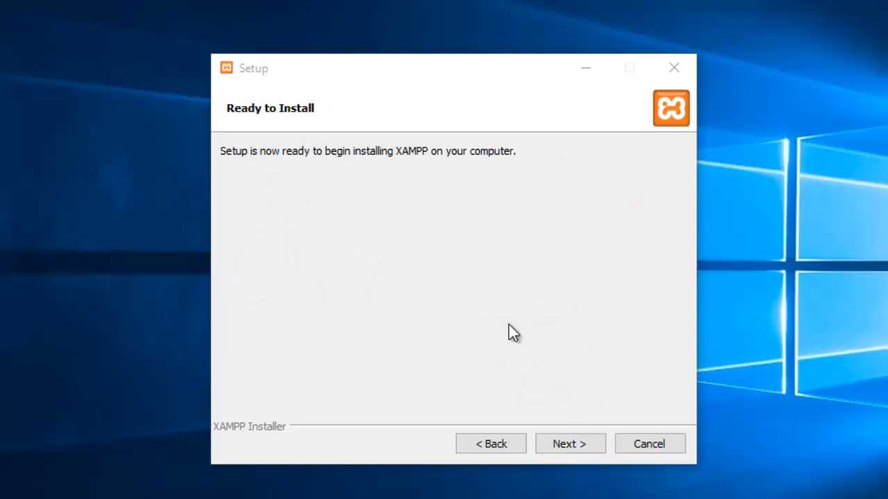
# Start the XAMPP installation and allow Apache HTTP Server through Windows Firewall on public networks
pyautogui.click(567, 445)
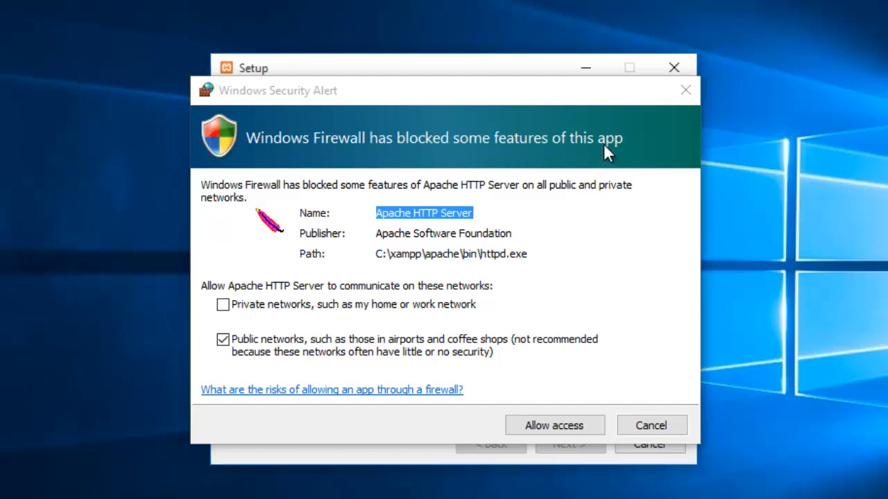
pyautogui.click(563, 426)
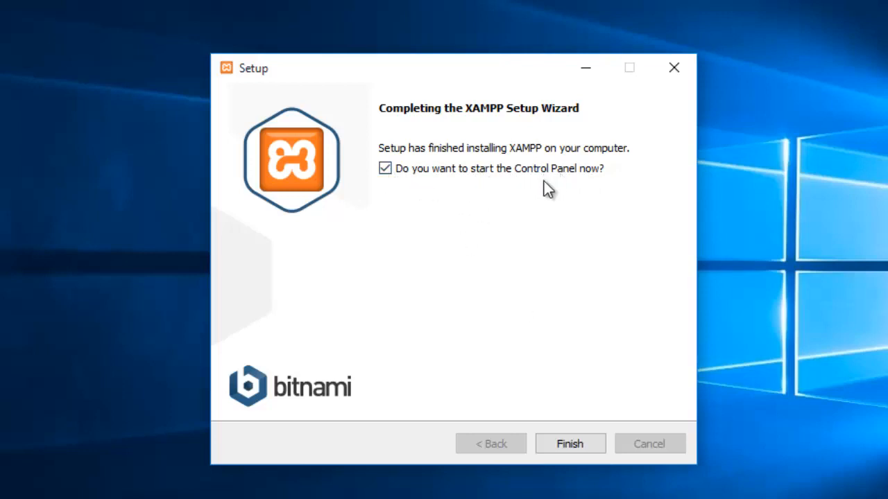
# Finish the XAMPP setup with the Control Panel launched, save English as its language, and move its window towards the screen centre
pyautogui.click(573, 445)
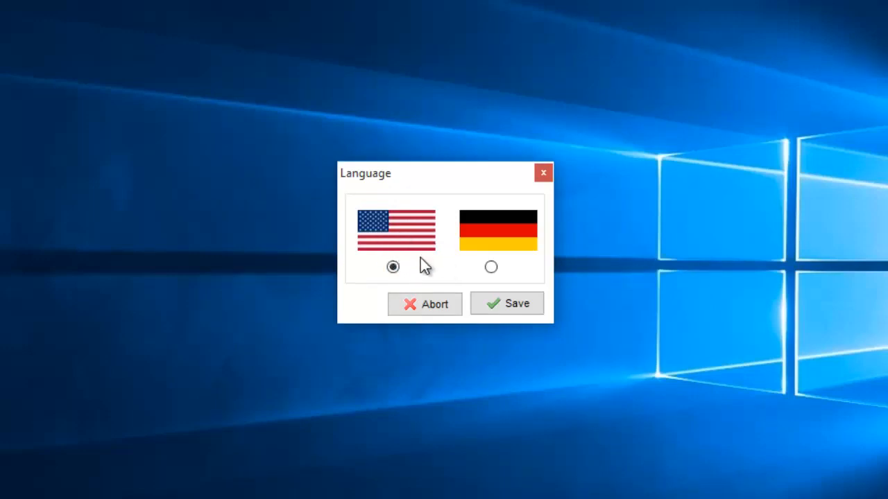
pyautogui.click(508, 305)
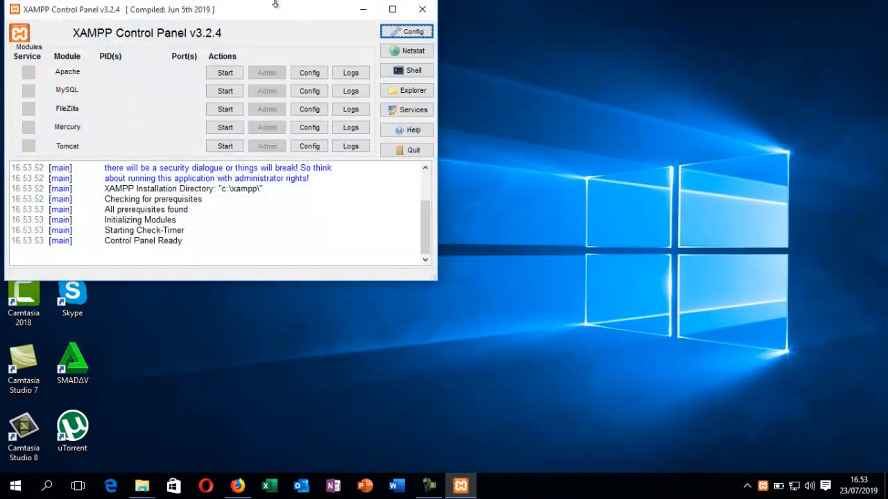
pyautogui.moveTo(271, 11); pyautogui.dragTo(489, 122)
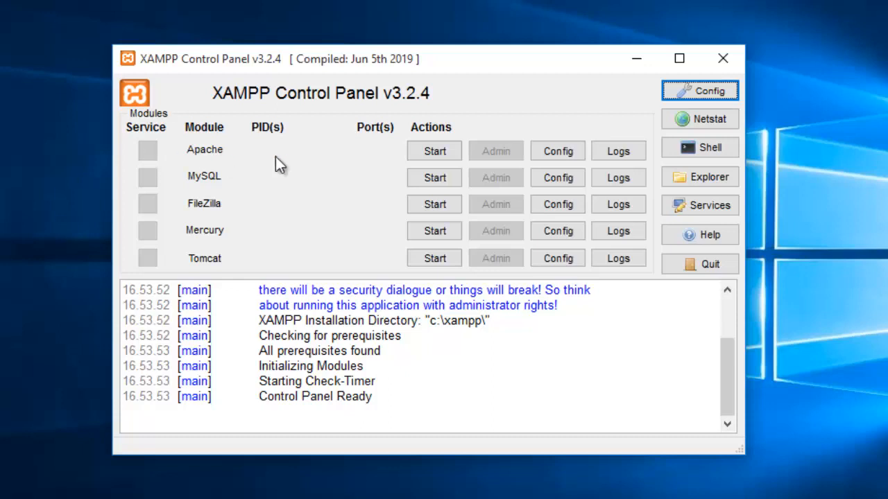
# Start the Apache and MySQL modules and allow mysqld through Windows Firewall on public networks
pyautogui.click(433, 152)
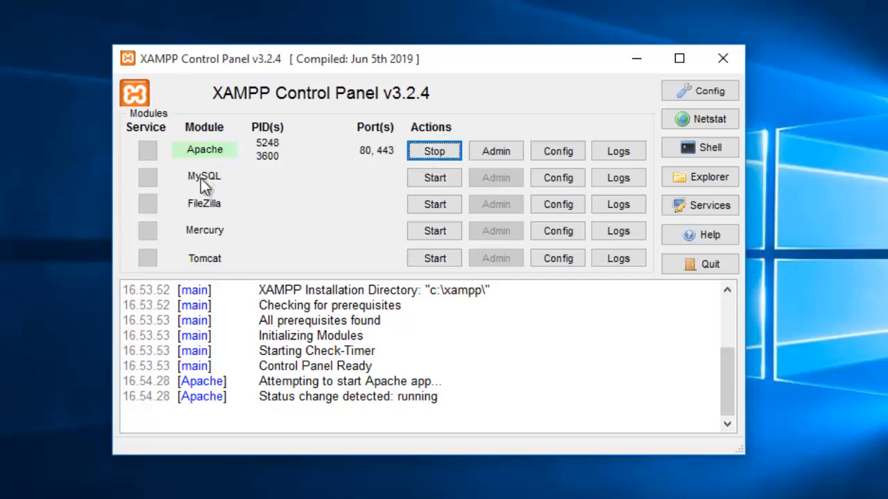
pyautogui.click(431, 183)
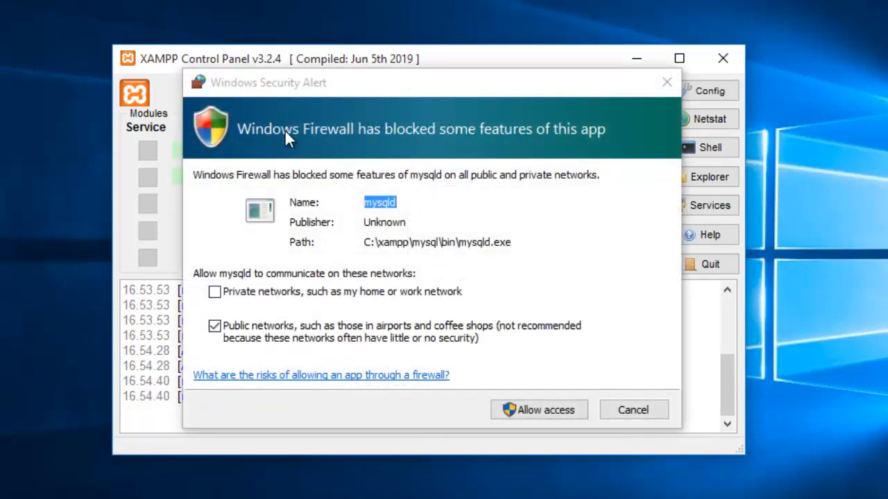
pyautogui.click(538, 411)
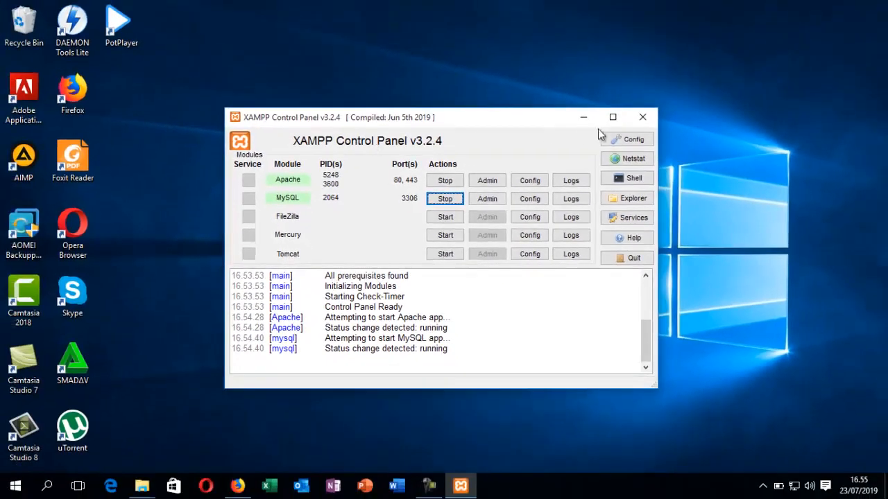
# Minimize the XAMPP Control Panel and bring its window back from the Windows notification area
pyautogui.click(584, 118)
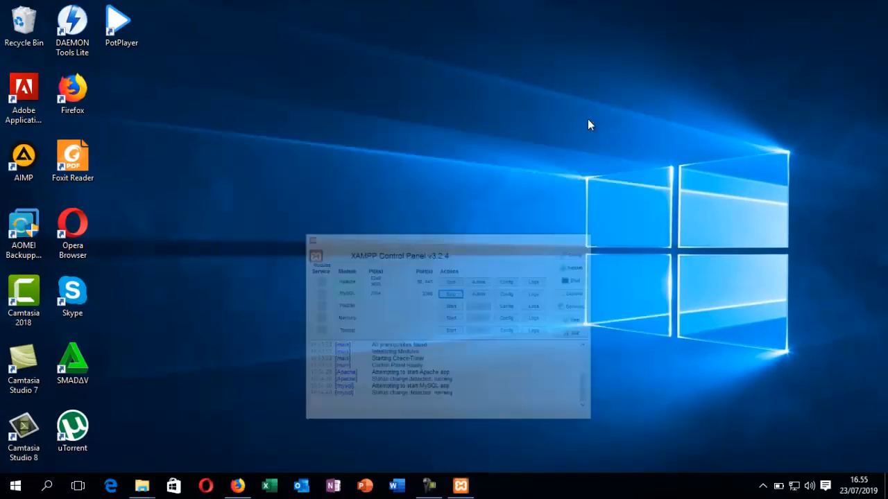
pyautogui.click(460, 486)
pyautogui.click(460, 486)
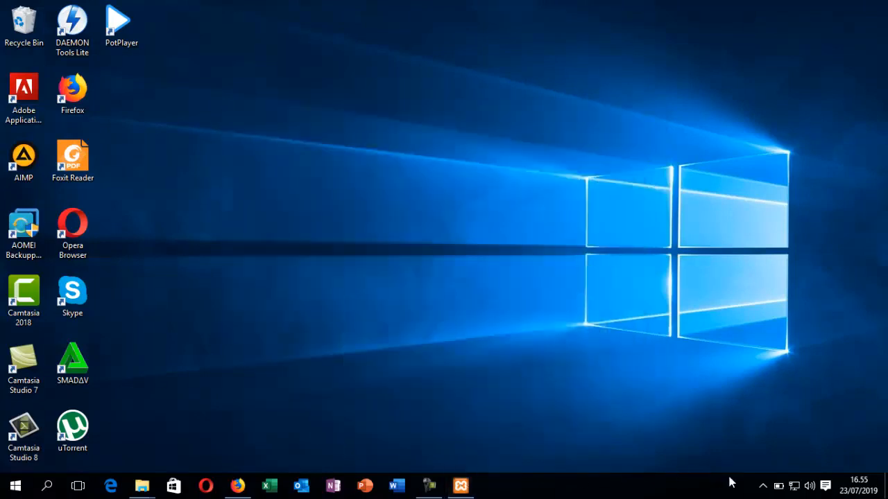
pyautogui.click(764, 486)
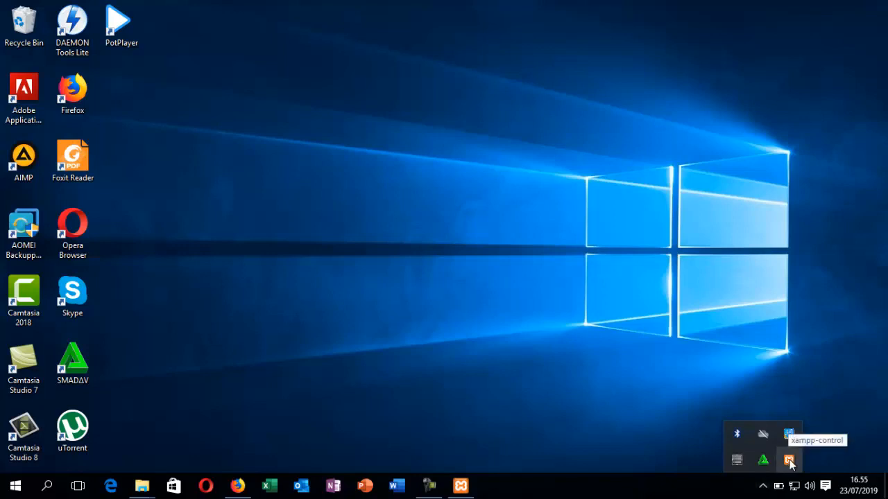
pyautogui.click(789, 463)
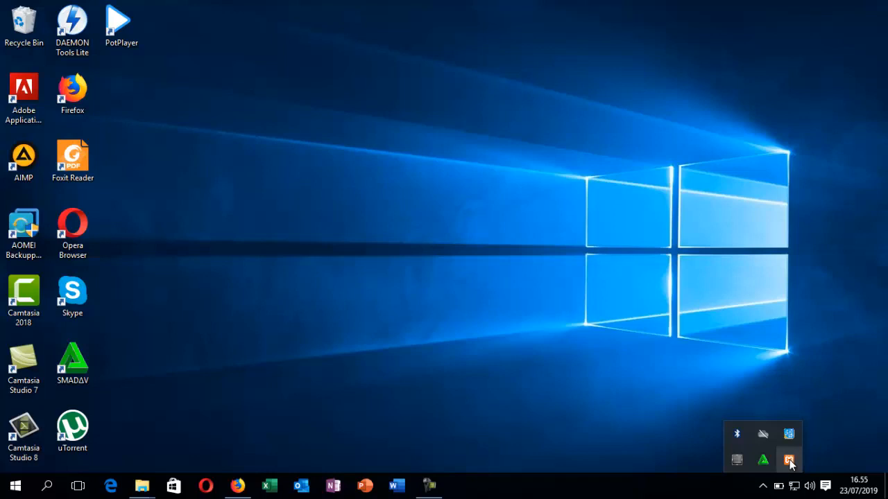
pyautogui.click(790, 463)
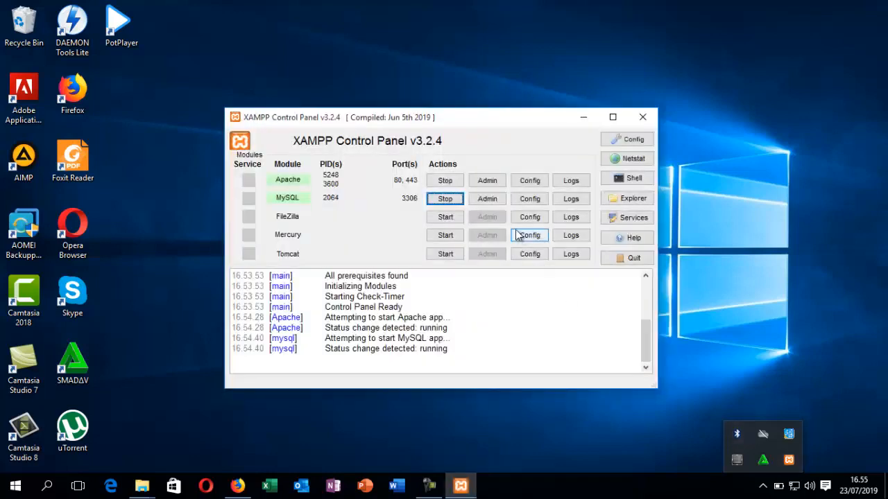
# Look through the Windows list of all installed apps for the XAMPP entry
pyautogui.click(18, 490)
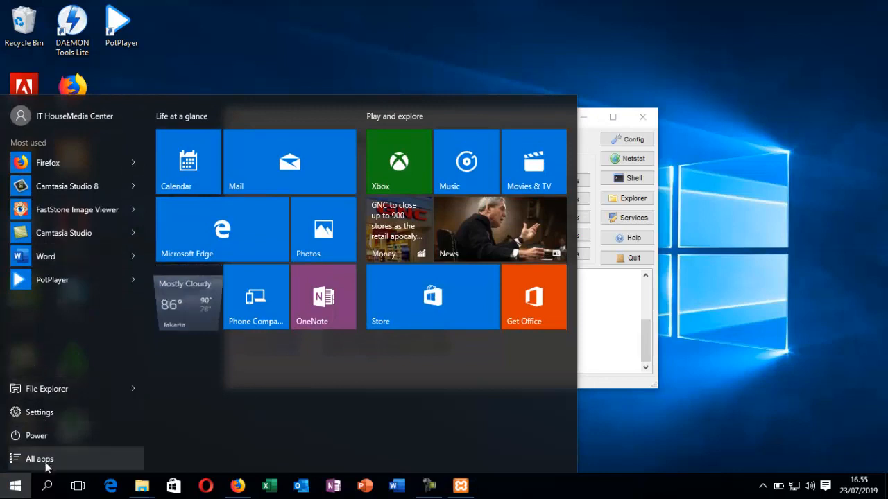
pyautogui.click(39, 459)
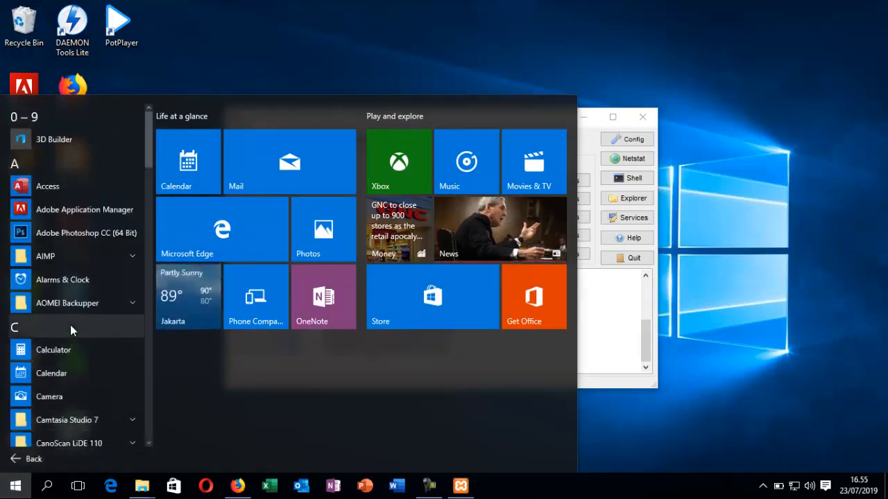
pyautogui.scroll(-3, 70, 325)
pyautogui.scroll(-2, 70, 325)
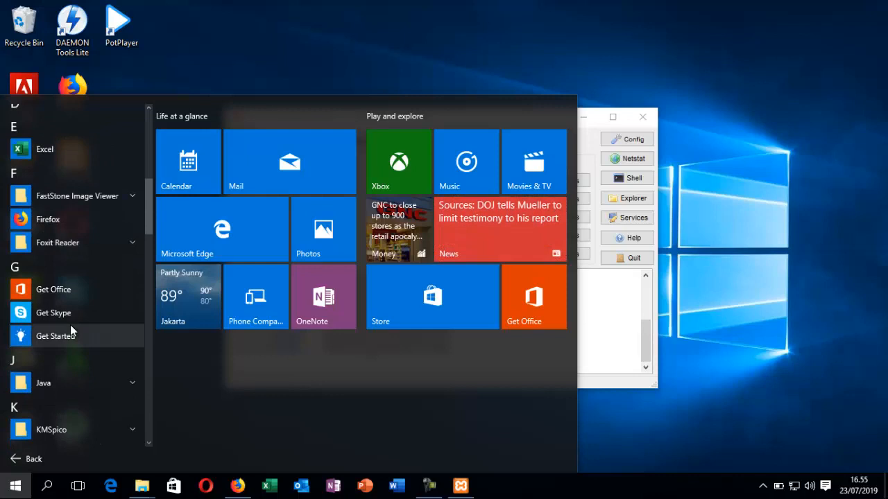
pyautogui.scroll(-5, 71, 332)
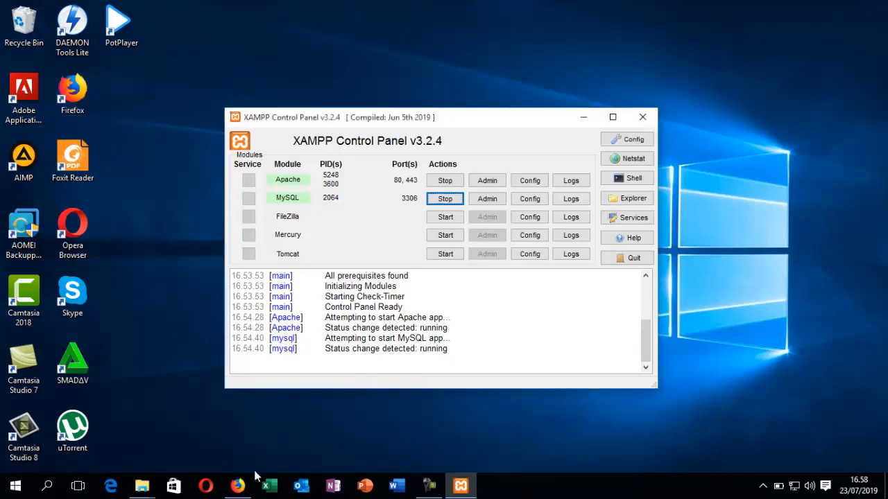
# Switch to Firefox and load localhost in a new tab
pyautogui.click(238, 484)
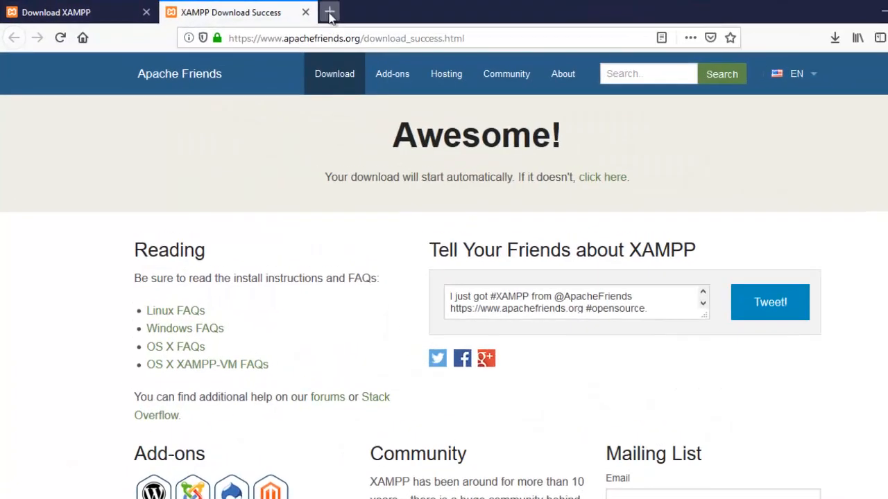
pyautogui.click(303, 11)
pyautogui.click(360, 39)
pyautogui.write('localhost')
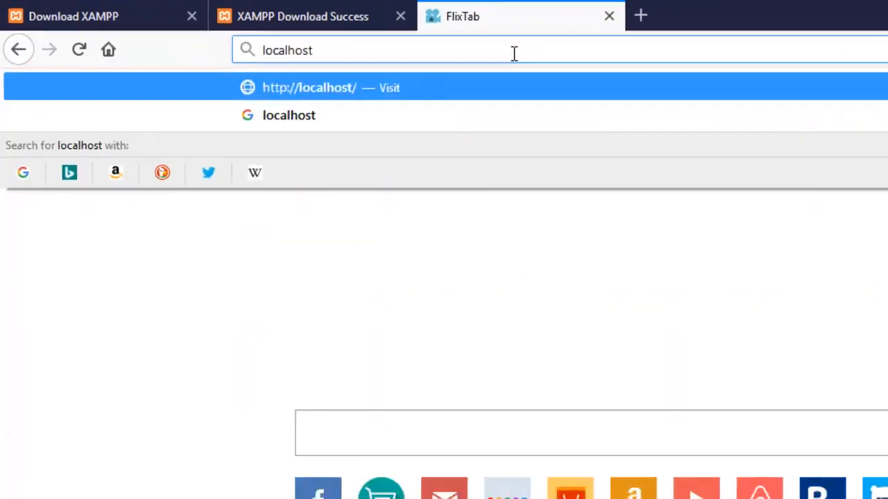
pyautogui.press('Return')
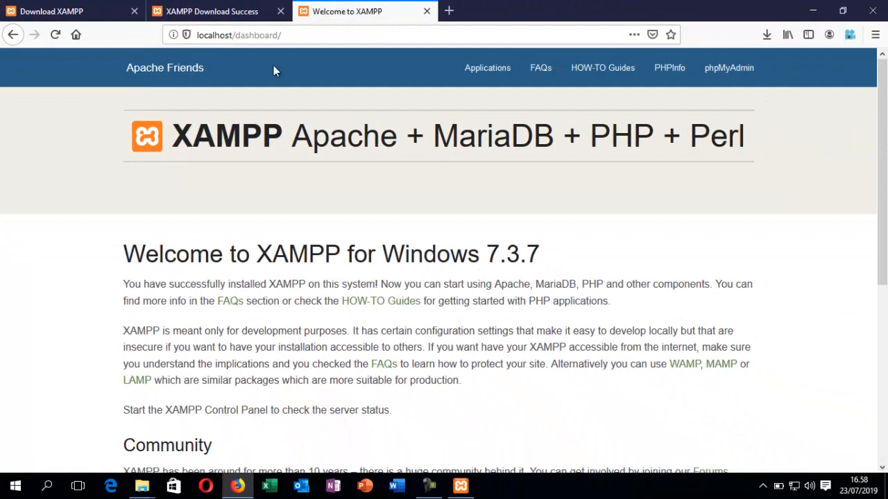
# Stop the Apache module in the XAMPP Control Panel and try to load localhost in Firefox
pyautogui.click(460, 486)
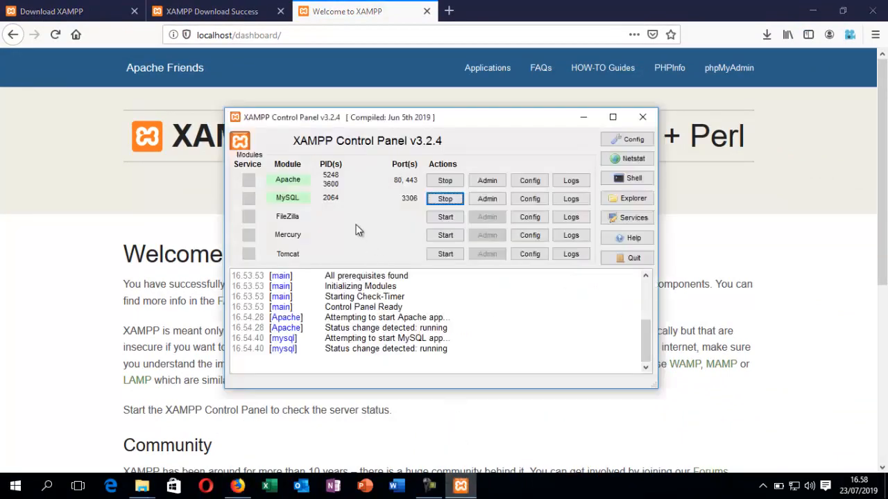
pyautogui.click(445, 181)
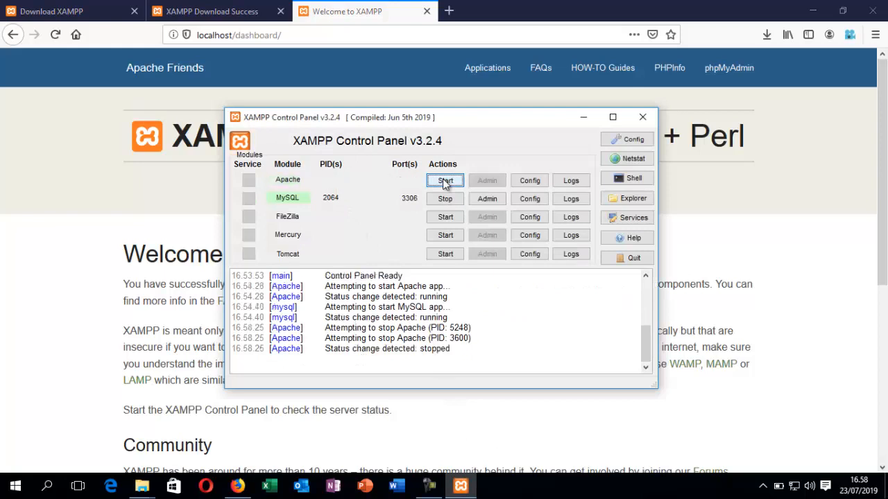
pyautogui.click(164, 99)
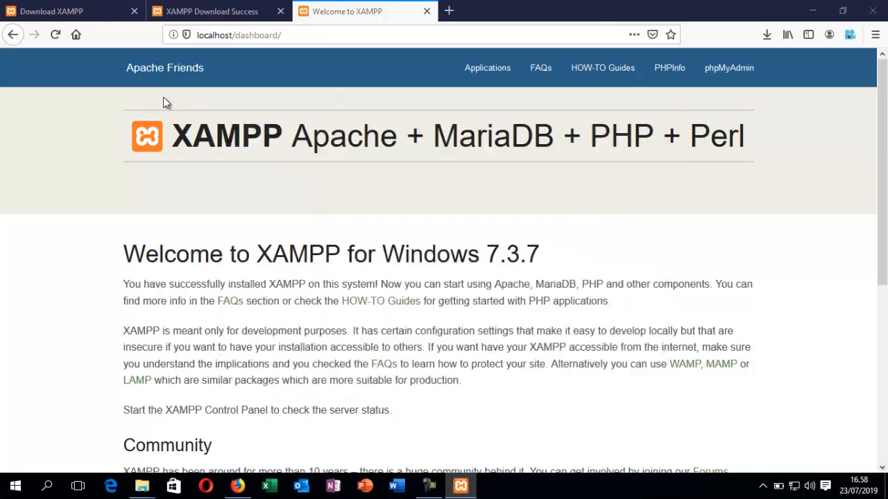
pyautogui.click(272, 35)
pyautogui.write('localhost')
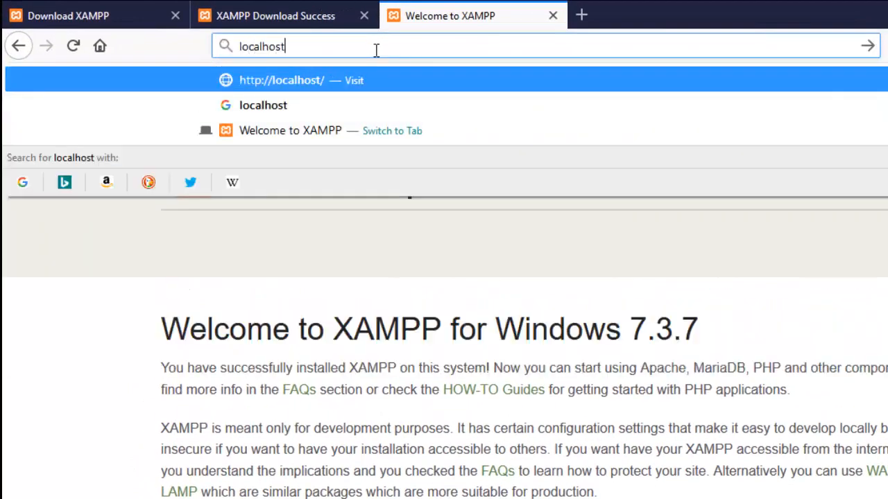
pyautogui.press('Return')
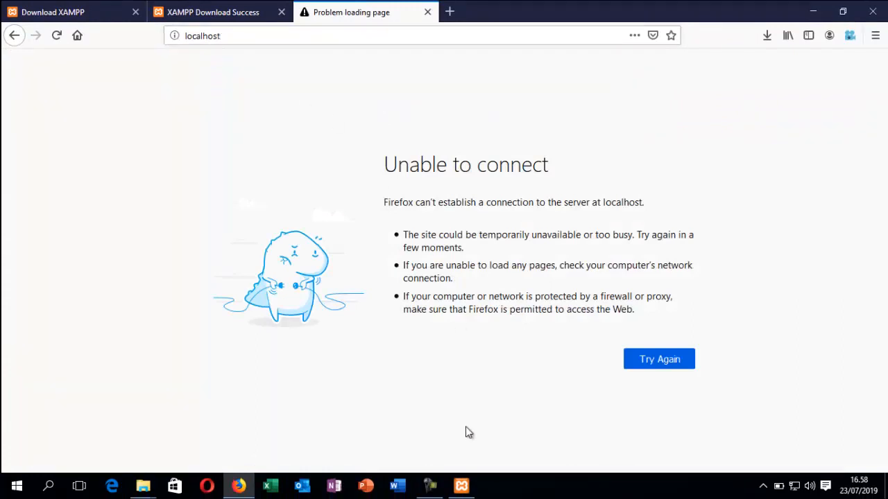
# Check the module status in the XAMPP Control Panel and try to open localhost/phpmyadmin in Firefox with Apache stopped
pyautogui.click(461, 486)
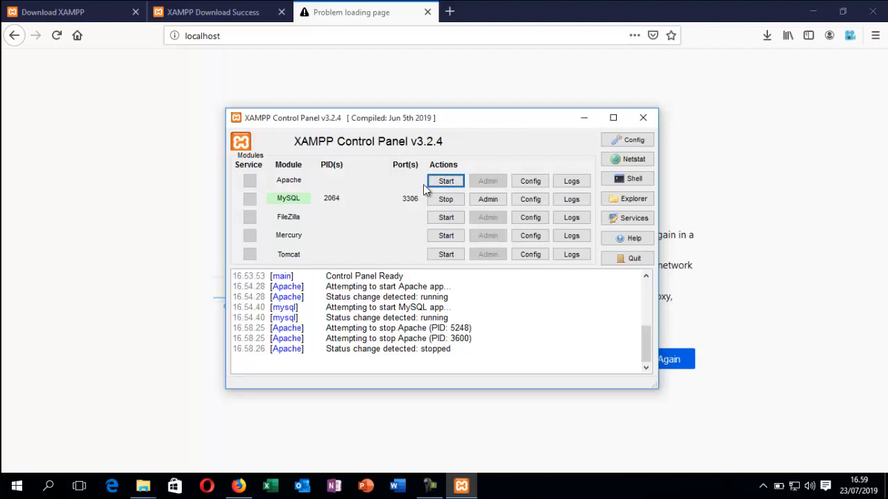
pyautogui.click(235, 36)
pyautogui.write('localhos')
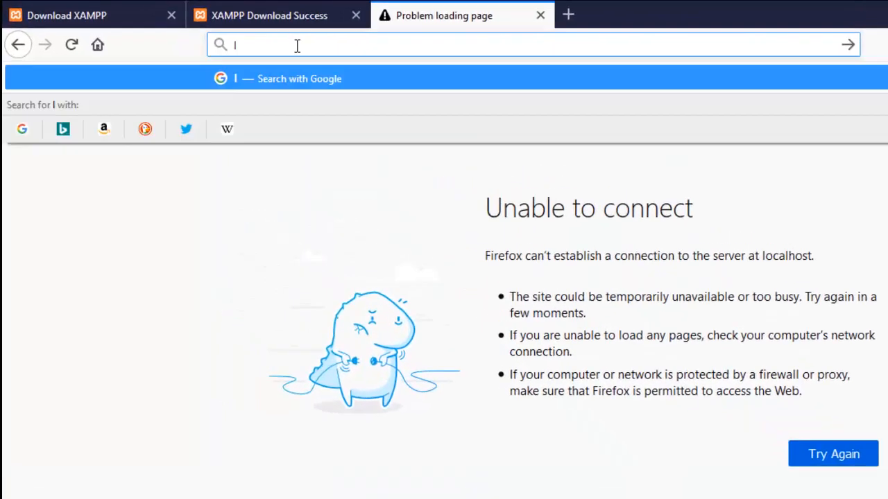
pyautogui.write('t/')
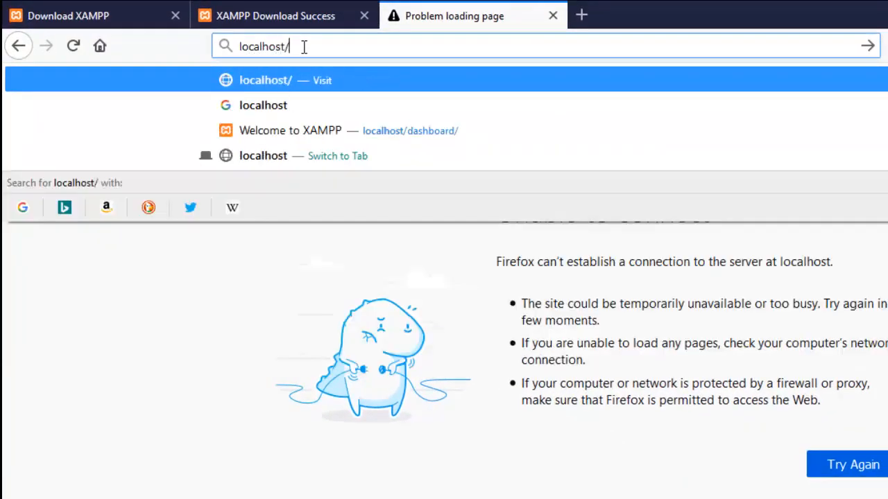
pyautogui.write('phpmyadmi')
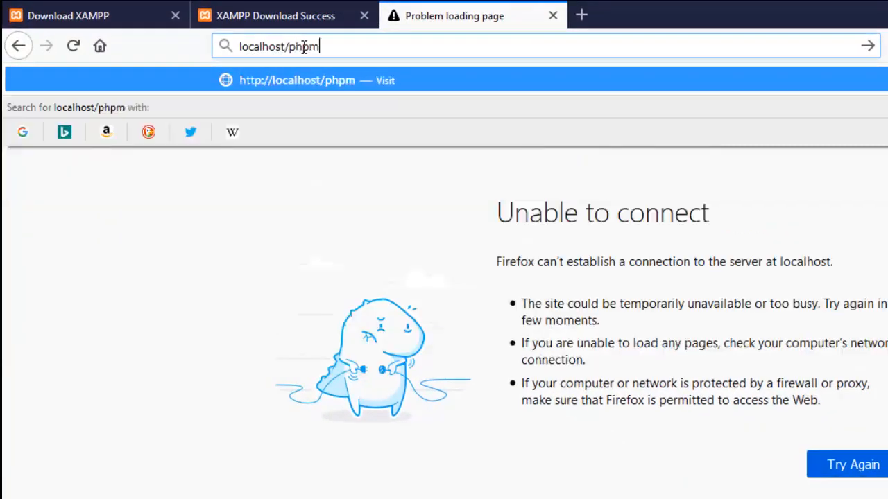
pyautogui.write('n')
pyautogui.press('Return')
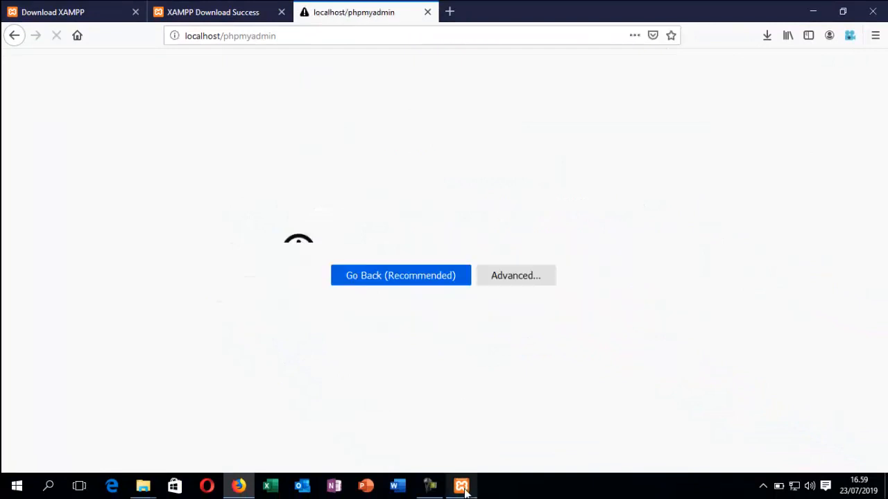
# Start the Apache module again in the XAMPP Control Panel and load localhost in Firefox
pyautogui.click(463, 487)
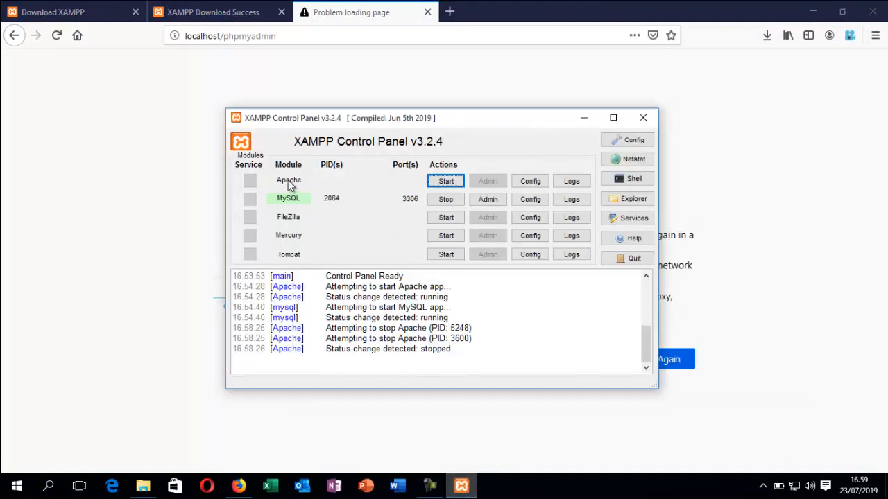
pyautogui.click(444, 182)
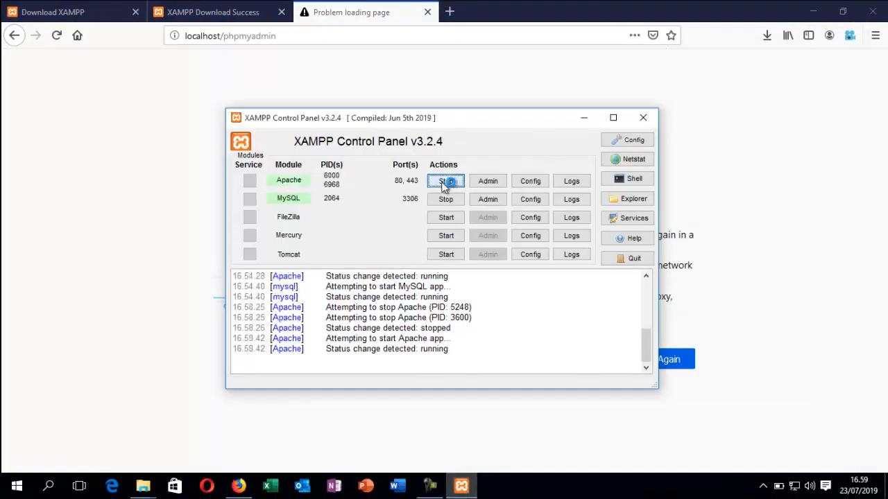
pyautogui.click(281, 37)
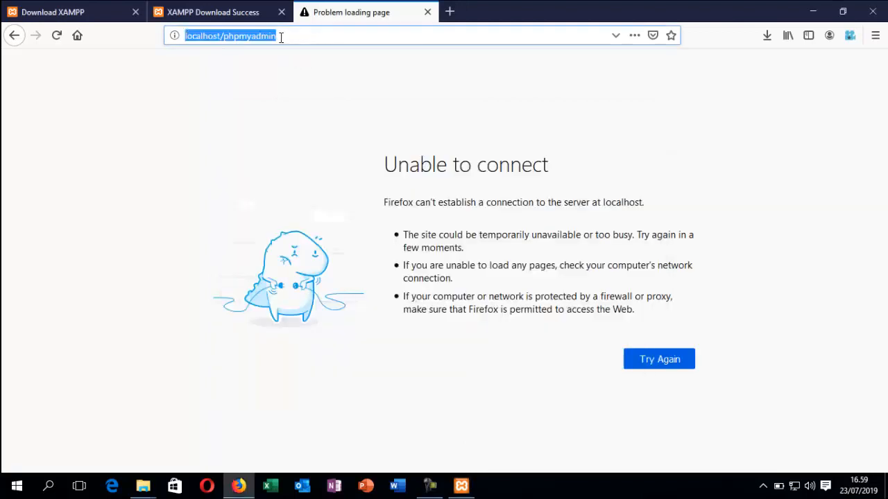
pyautogui.write('localhost')
pyautogui.press('Return')
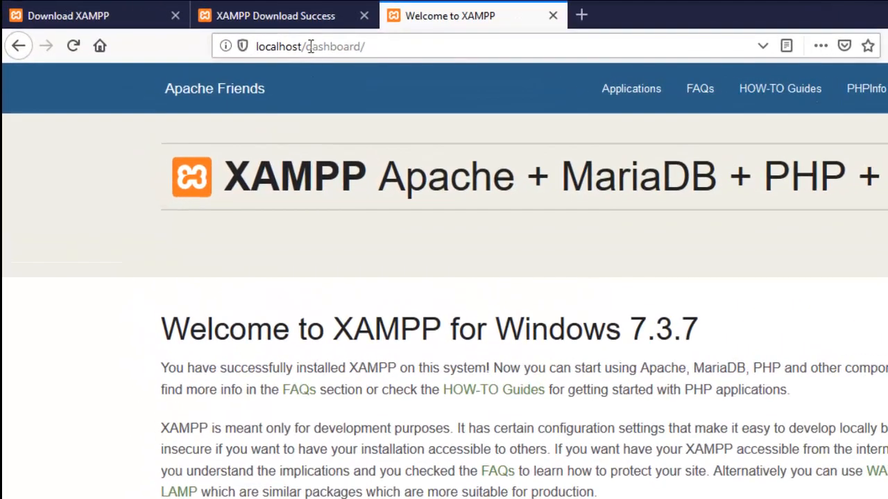
# Load localhost/phpmyadmin in Firefox and switch to the XAMPP Control Panel to check the Apache and MySQL modules
pyautogui.moveTo(309, 46); pyautogui.dragTo(362, 46)
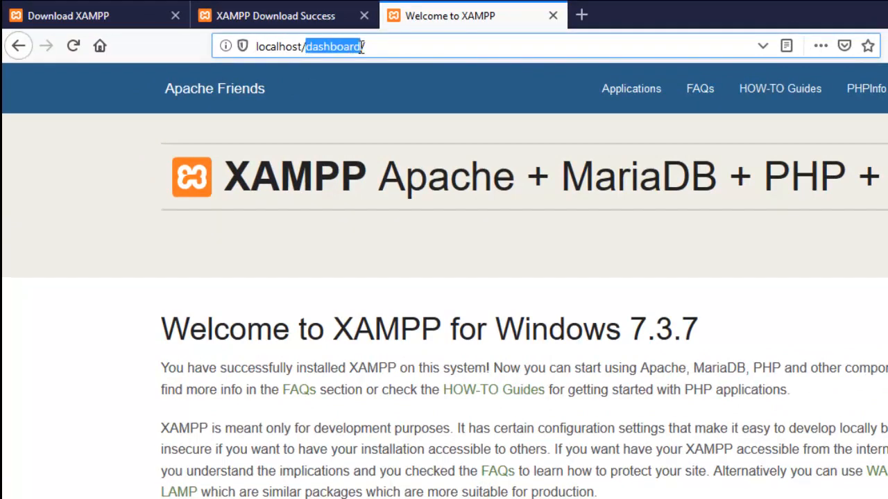
pyautogui.click(421, 46)
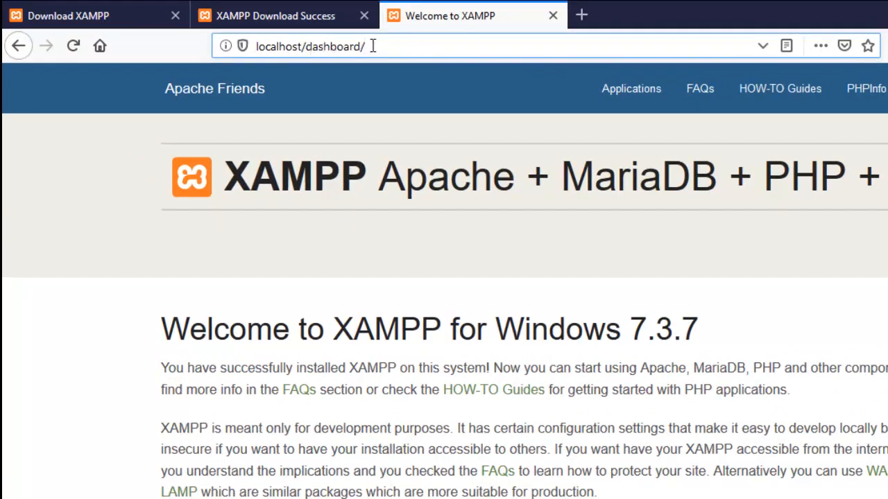
pyautogui.moveTo(372, 46); pyautogui.dragTo(256, 47)
pyautogui.write('localhost/')
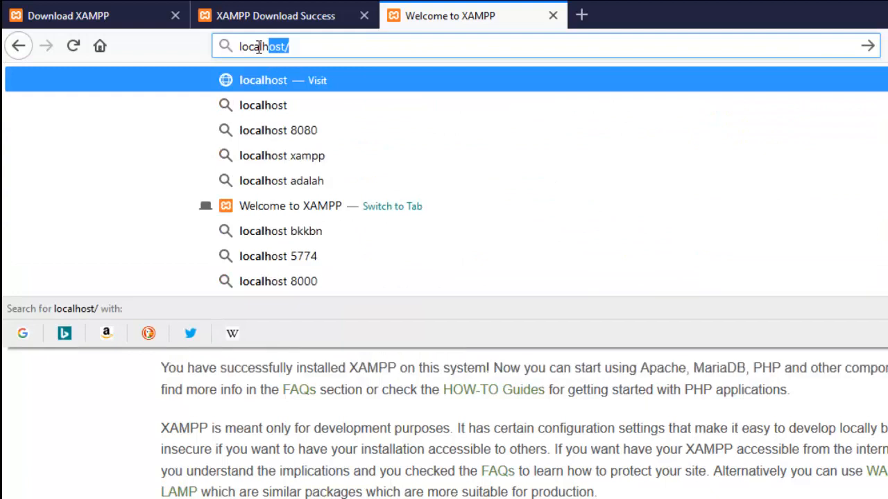
pyautogui.write('phpmyadmin')
pyautogui.press('Return')
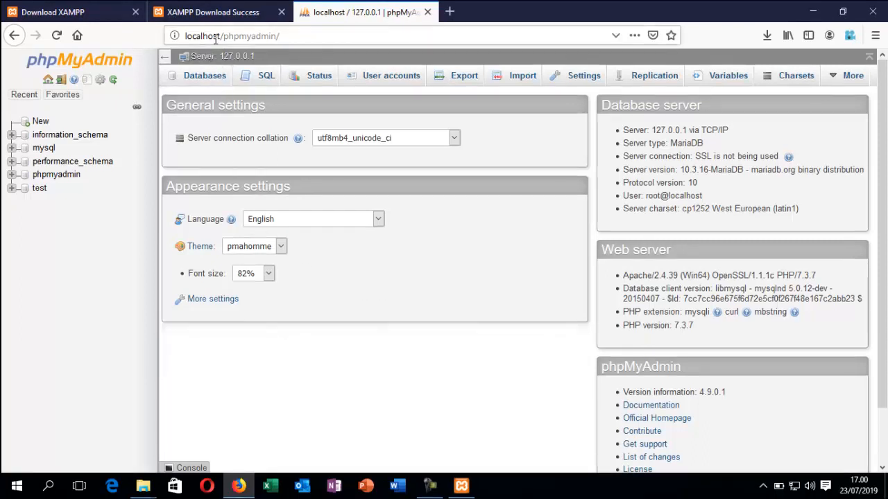
pyautogui.click(461, 485)
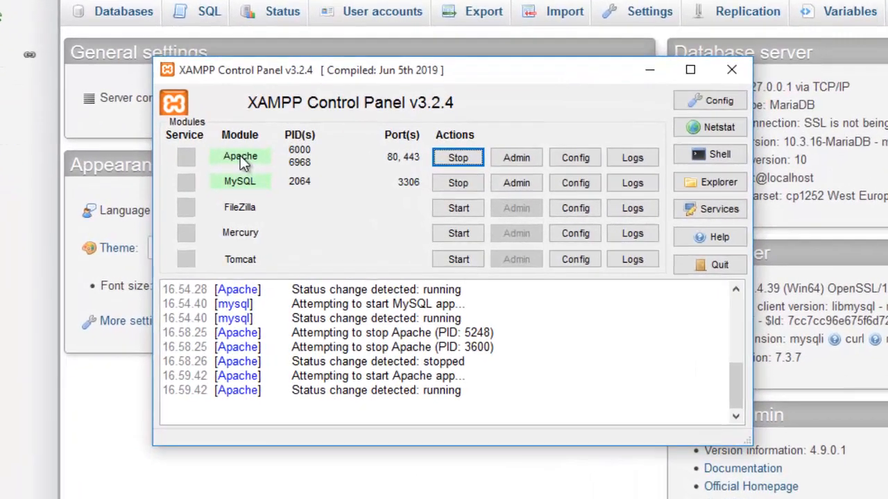
pyautogui.click(458, 158)
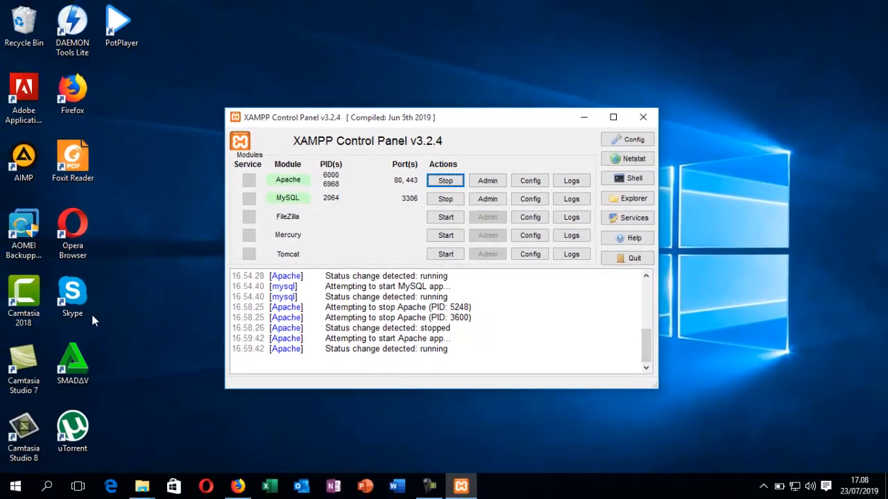
# Search Windows for cmd, open Command Prompt from the result and close it again
pyautogui.click(92, 316)
pyautogui.click(50, 488)
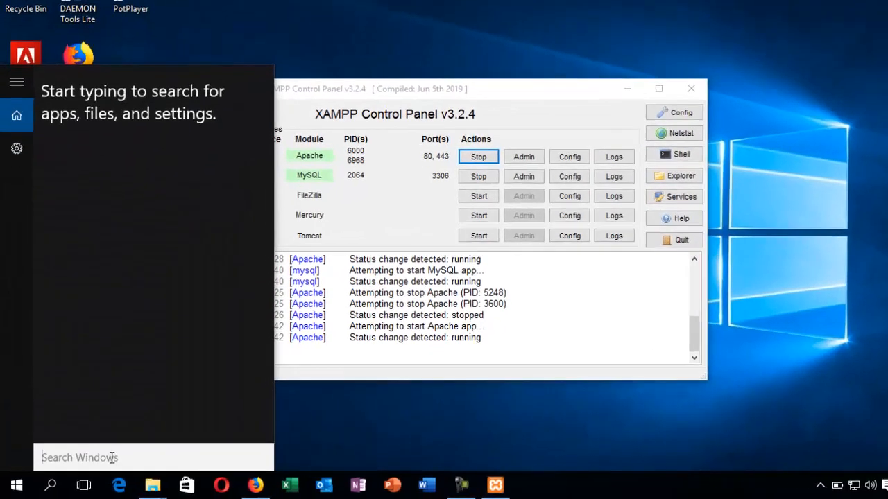
pyautogui.write('cmd')
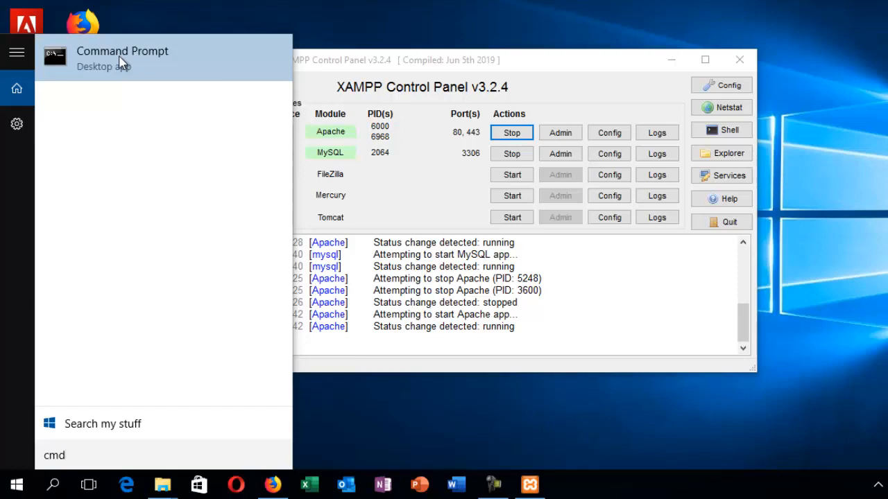
pyautogui.click(121, 63)
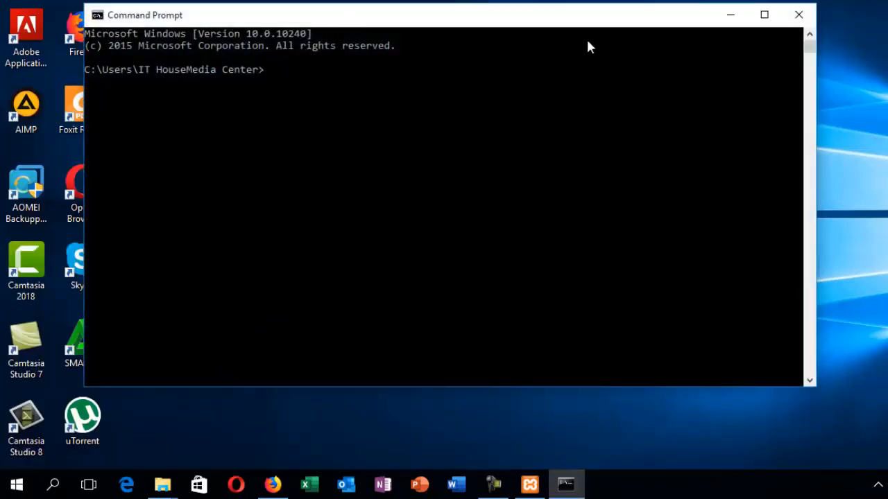
pyautogui.click(798, 14)
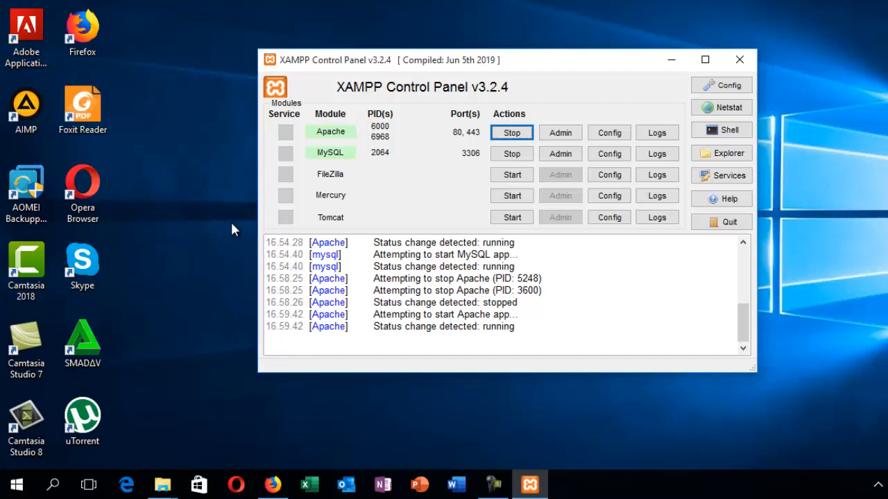
# Open a command prompt through the Run dialog with cmd and move its window toward the upper-left of the desktop
pyautogui.press('super+r')
pyautogui.write('cmd')
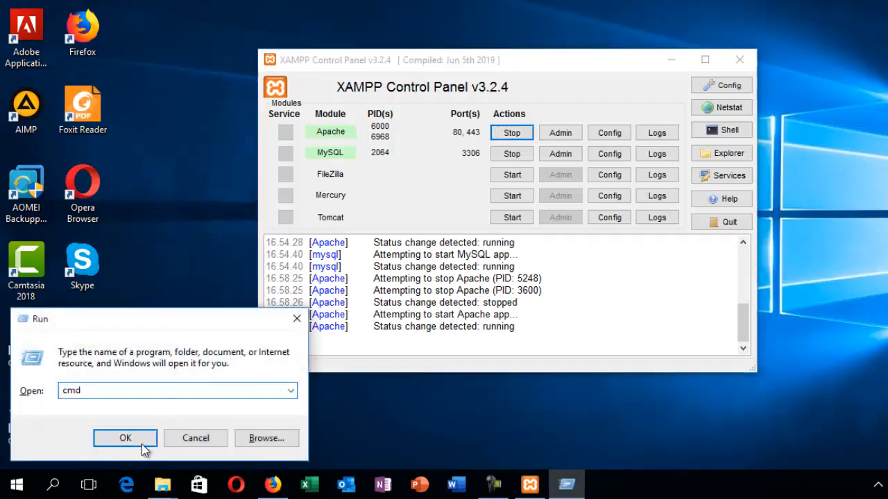
pyautogui.click(142, 444)
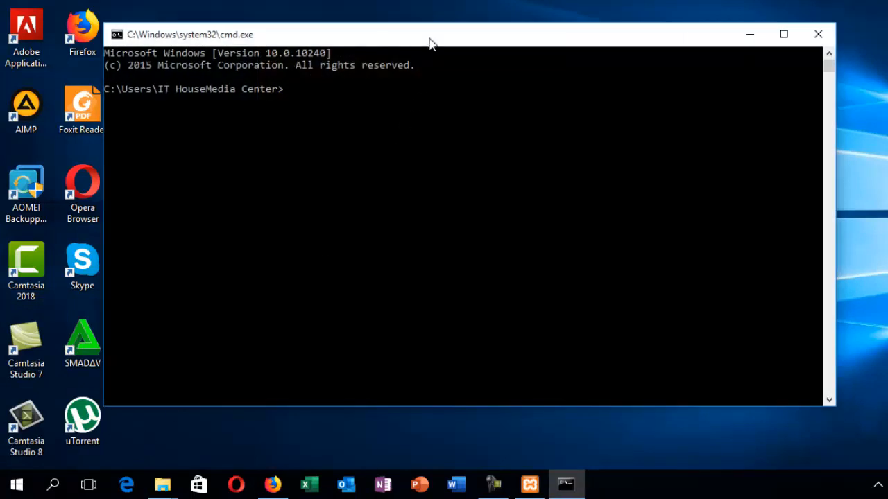
pyautogui.moveTo(429, 43); pyautogui.dragTo(370, 34)
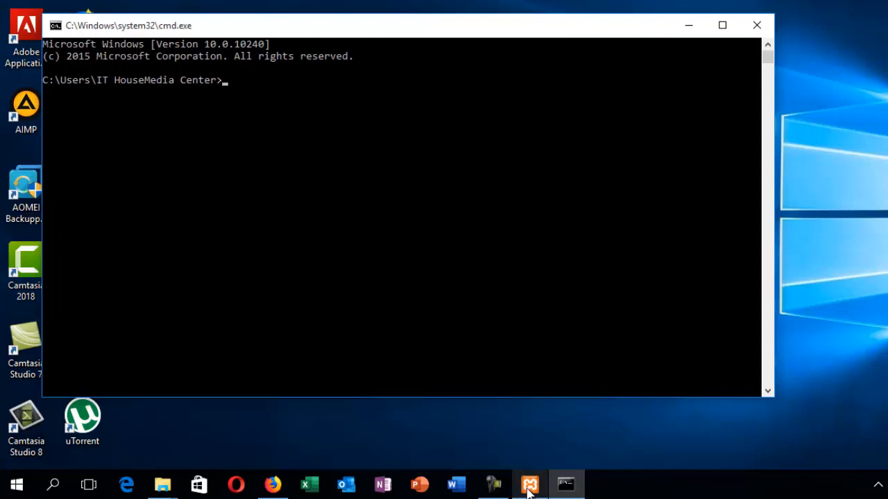
# Arrange the XAMPP Control Panel and a narrowed command prompt window side by side without overlap
pyautogui.click(529, 484)
pyautogui.moveTo(454, 65); pyautogui.dragTo(594, 66)
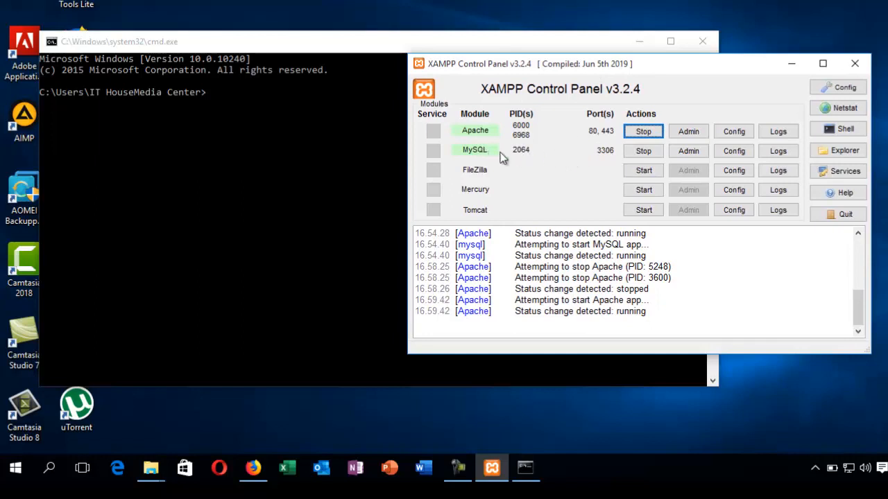
pyautogui.click(215, 92)
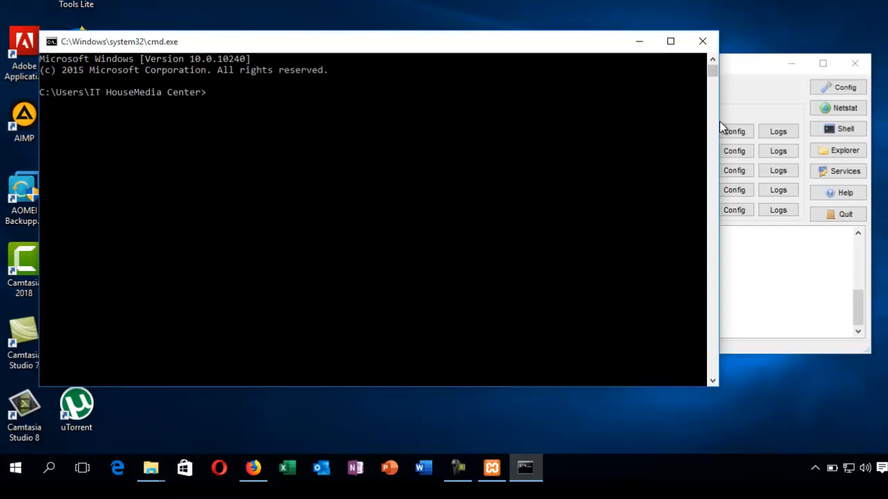
pyautogui.moveTo(718, 119); pyautogui.dragTo(467, 120)
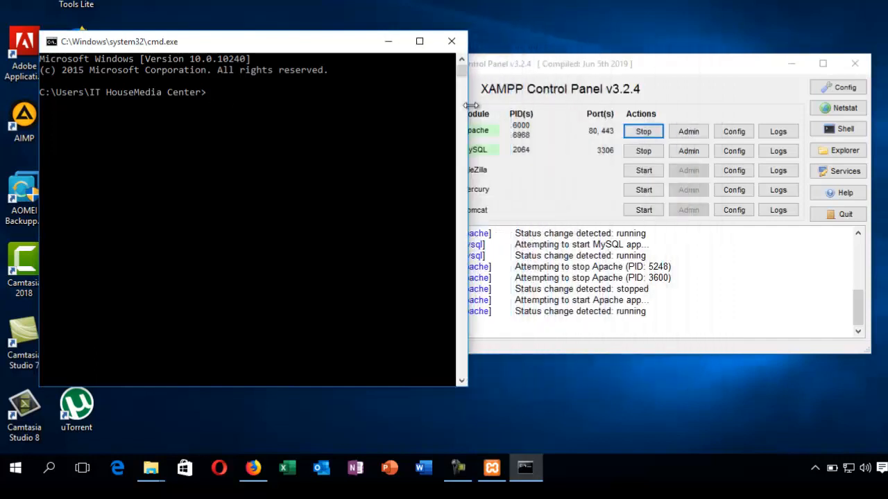
pyautogui.click(597, 64)
pyautogui.moveTo(406, 137); pyautogui.dragTo(465, 141)
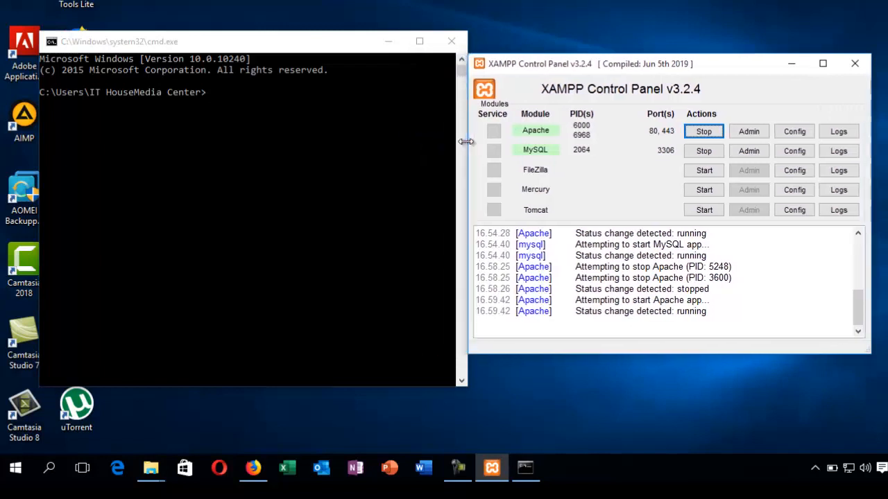
# Go to the root of drive C: with cd\ in the command prompt and enter cd xampp without running it
pyautogui.click(231, 92)
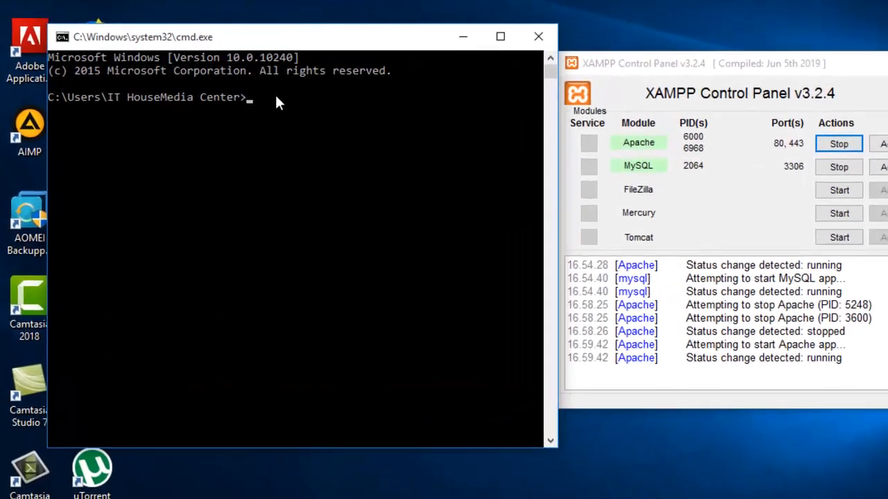
pyautogui.write('cd\\')
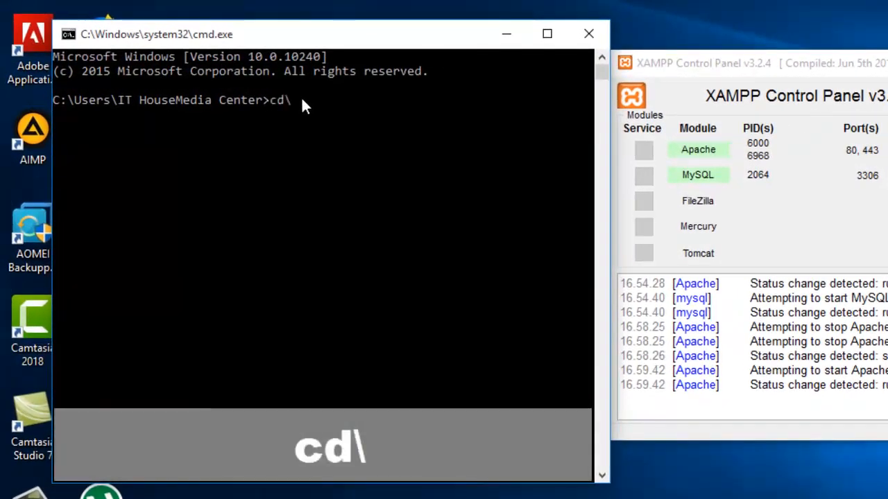
pyautogui.press('Return')
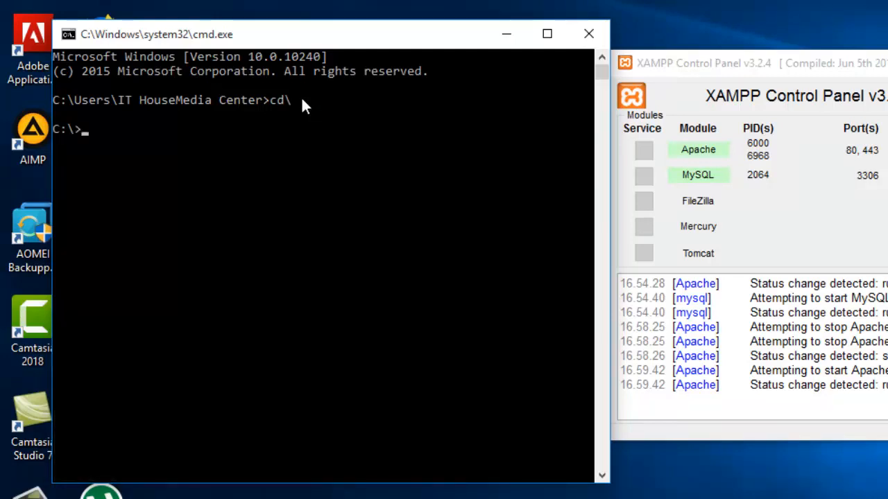
pyautogui.write('cd xam')
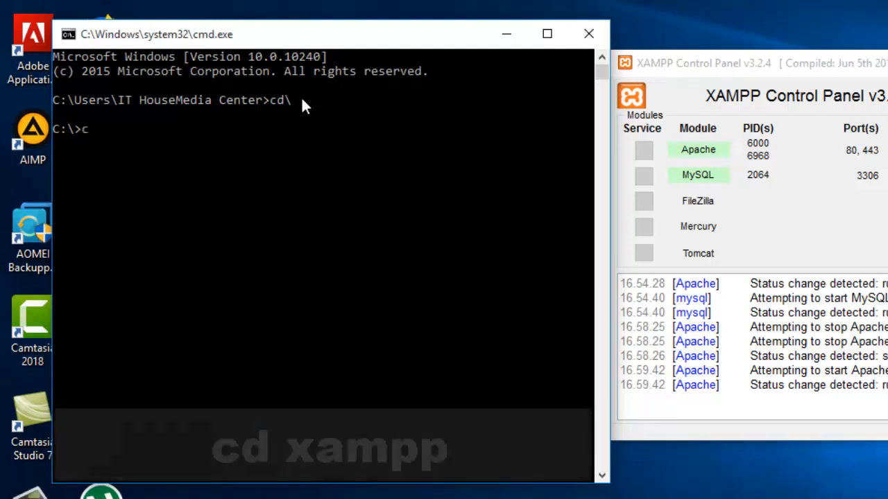
pyautogui.write('pp')
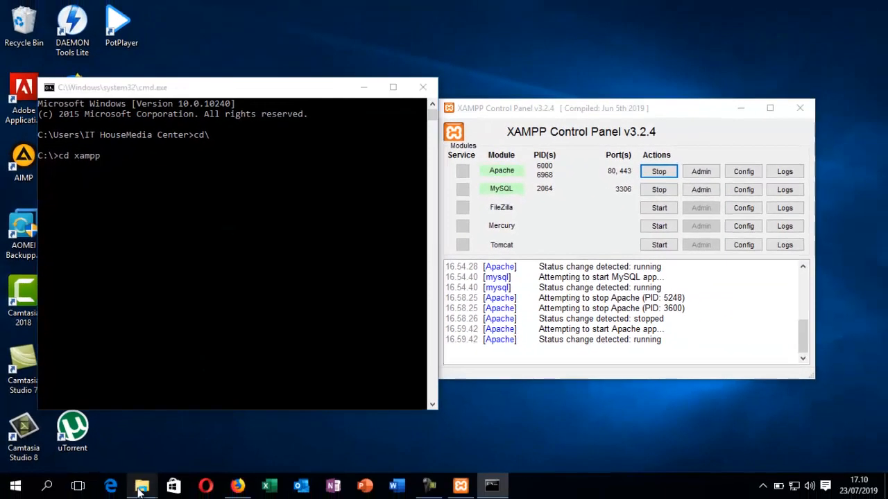
# Switch to File Explorer, shrink its window from full screen and open the C:\xampp folder
pyautogui.moveTo(142, 489)
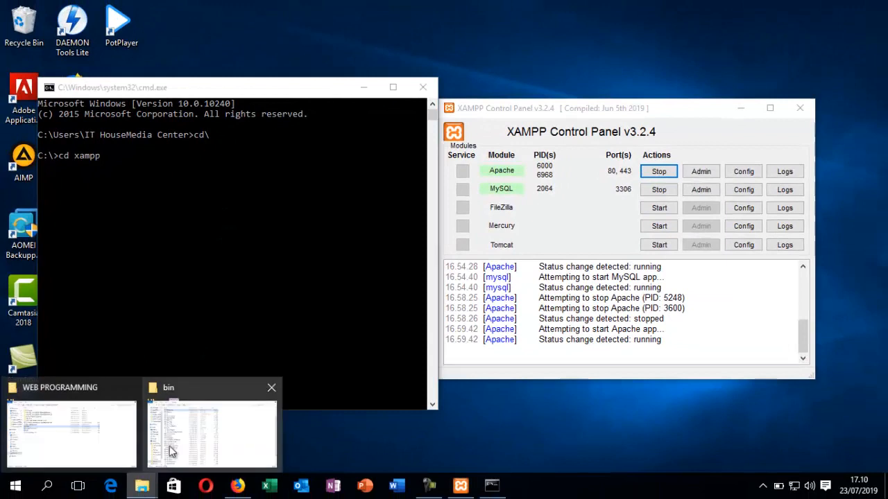
pyautogui.click(173, 438)
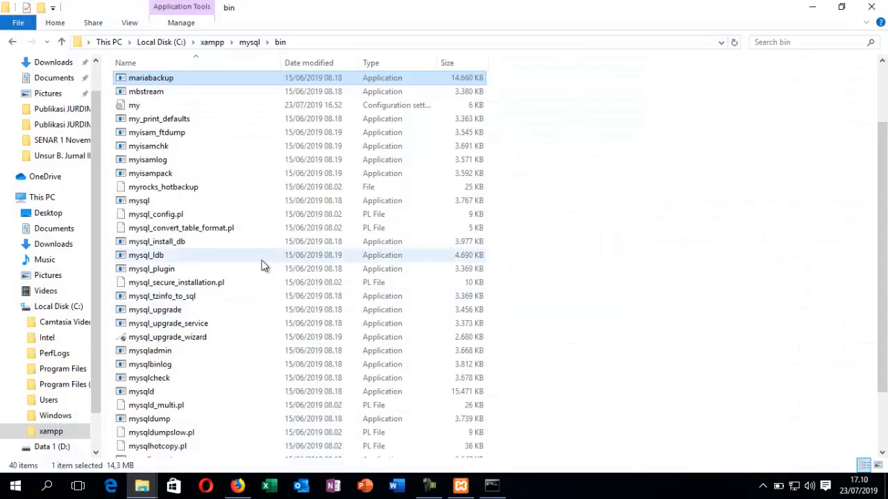
pyautogui.click(109, 43)
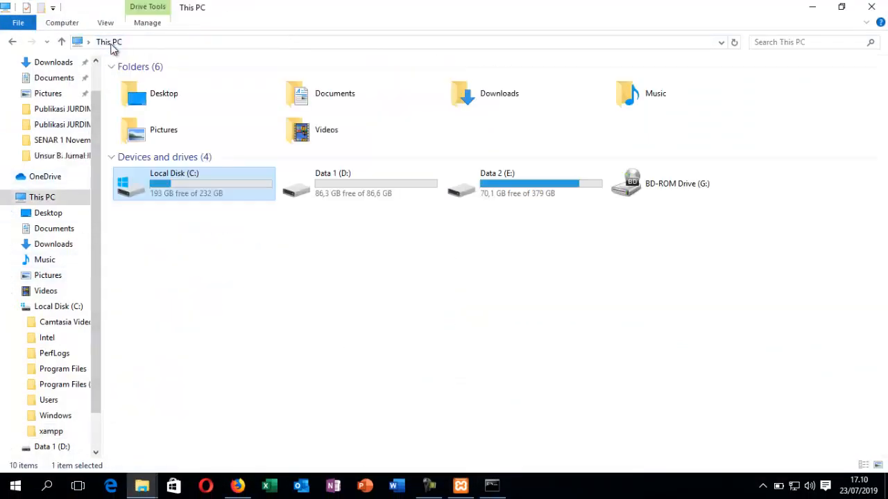
pyautogui.doubleClick(217, 191)
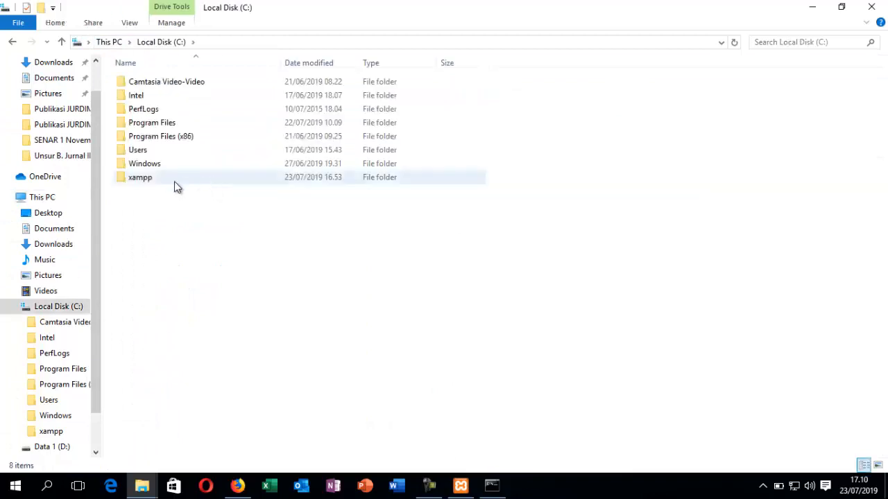
pyautogui.click(841, 7)
pyautogui.moveTo(410, 135); pyautogui.dragTo(594, 186)
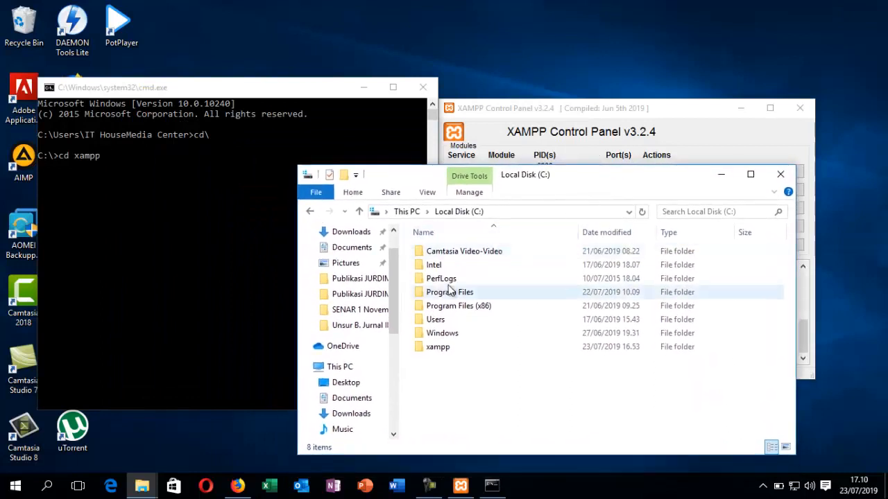
pyautogui.doubleClick(448, 346)
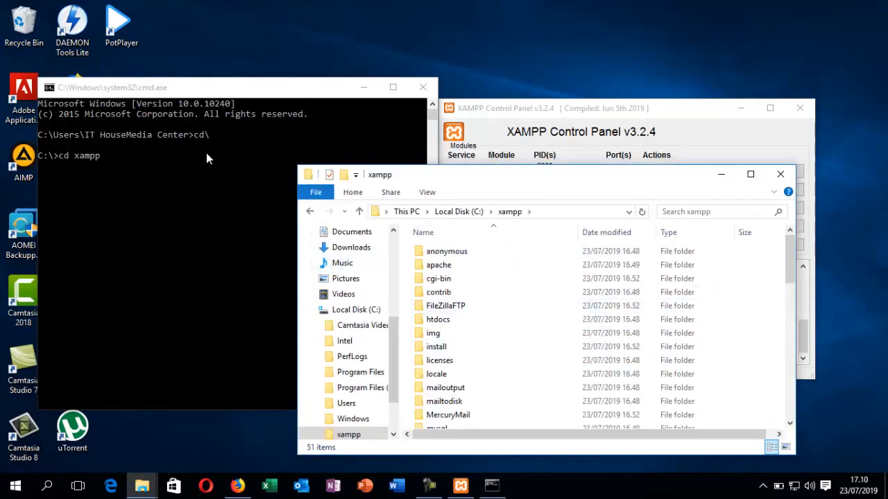
# Narrow the File Explorer window beside the command prompt and move the XAMPP Control Panel up above it
pyautogui.click(150, 162)
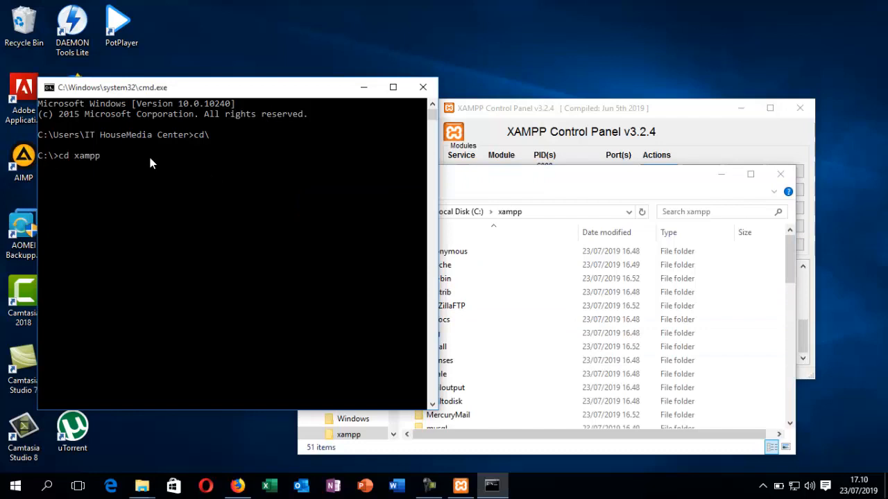
pyautogui.click(508, 177)
pyautogui.moveTo(297, 272); pyautogui.dragTo(435, 271)
pyautogui.moveTo(554, 108); pyautogui.dragTo(555, 39)
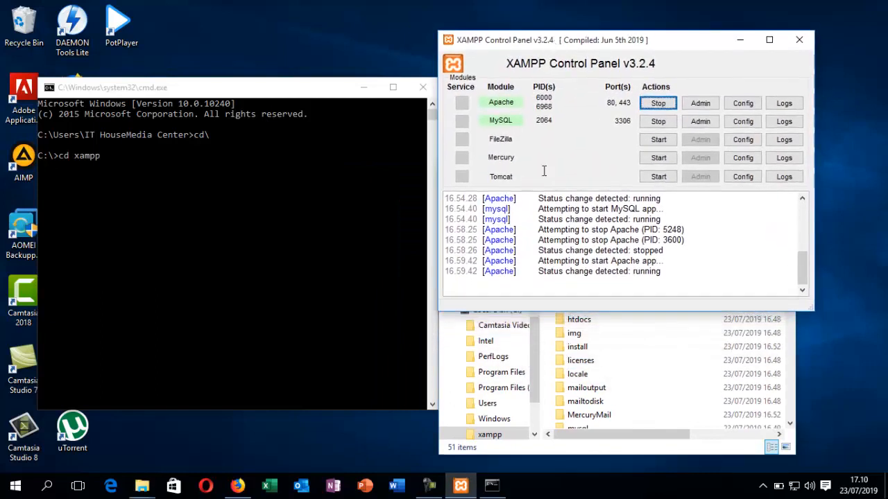
pyautogui.click(562, 365)
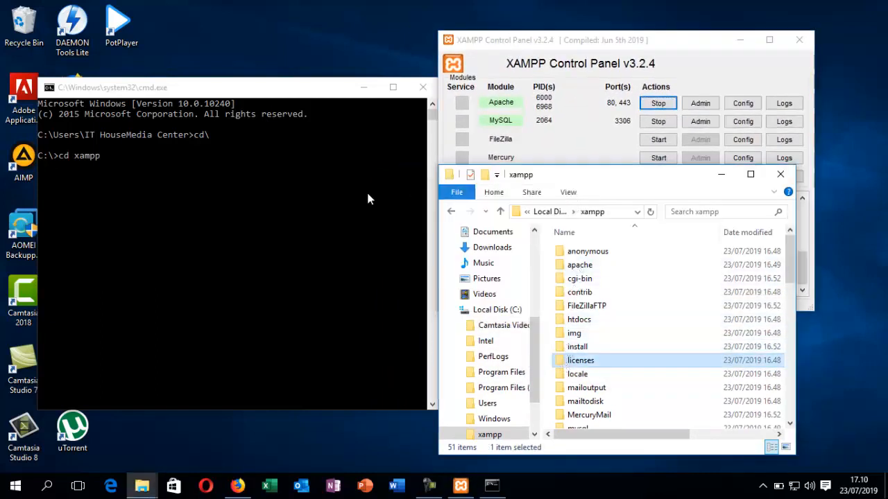
# Run cd xampp in the command prompt and open the mysql folder inside xampp in File Explorer
pyautogui.click(145, 152)
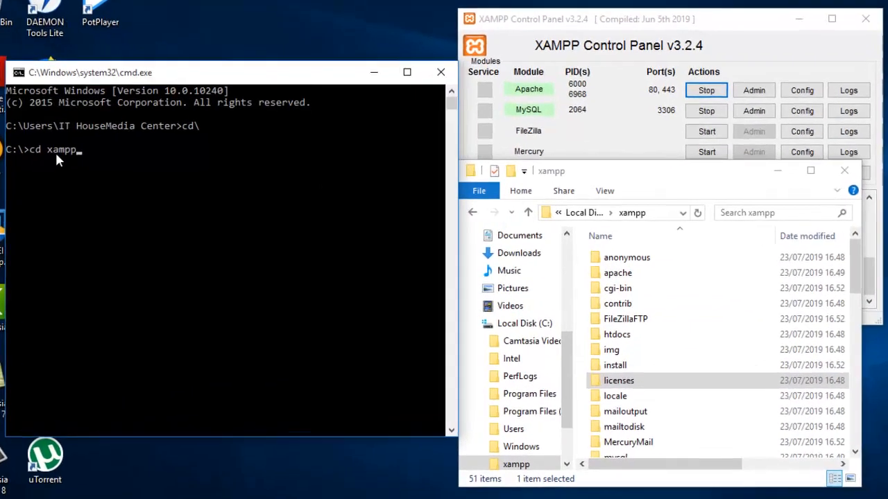
pyautogui.press('Return')
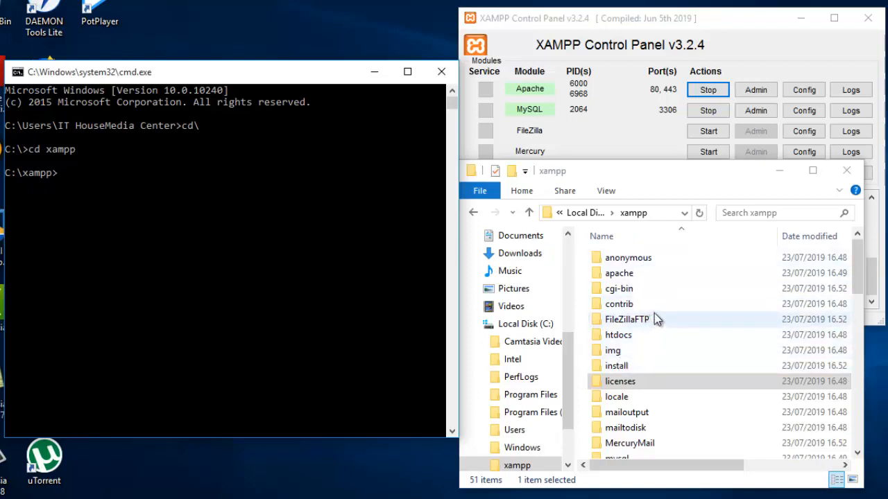
pyautogui.scroll(-1, 654, 313)
pyautogui.scroll(-1, 654, 312)
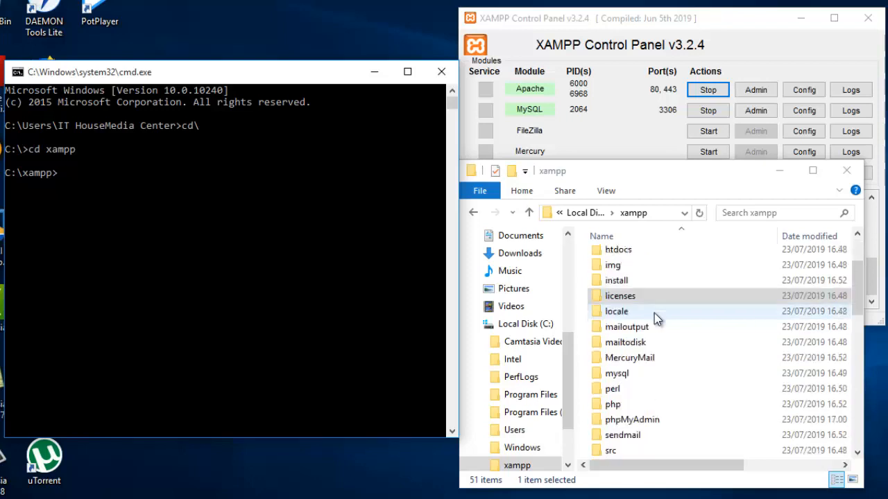
pyautogui.doubleClick(613, 374)
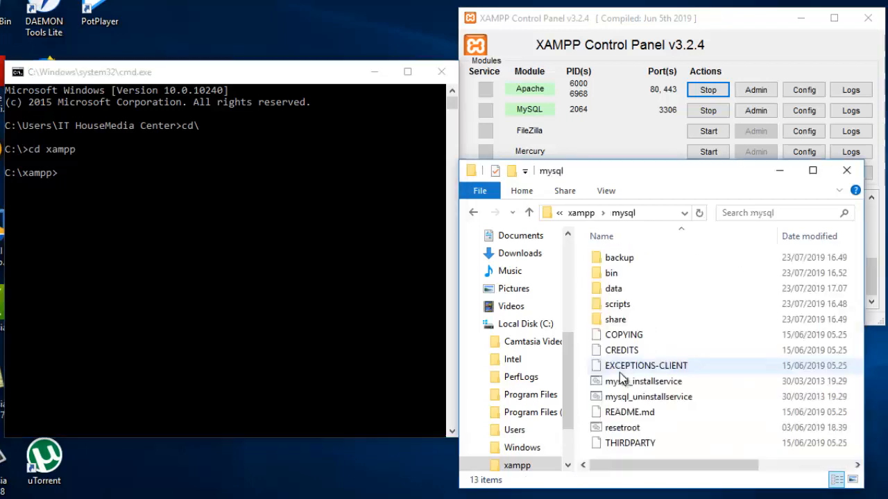
# Switch to the command prompt and run cd mysql to enter the mysql folder inside C:\xampp
pyautogui.click(88, 173)
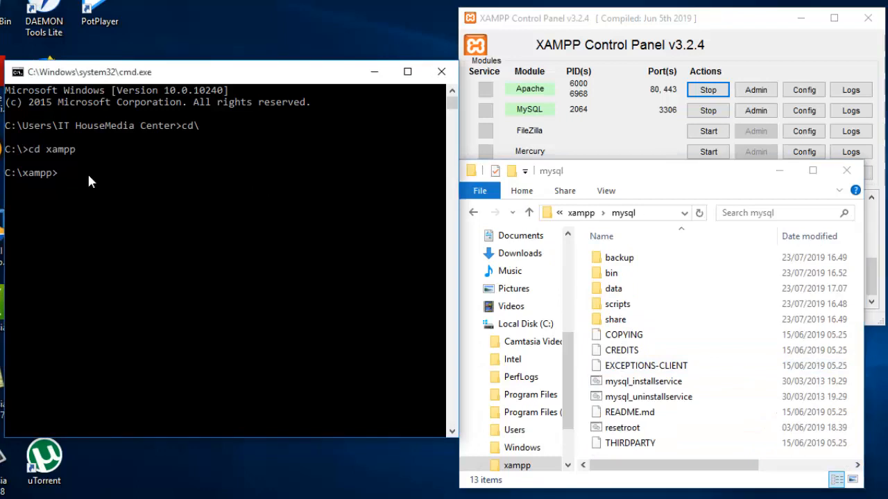
pyautogui.write('cd mys')
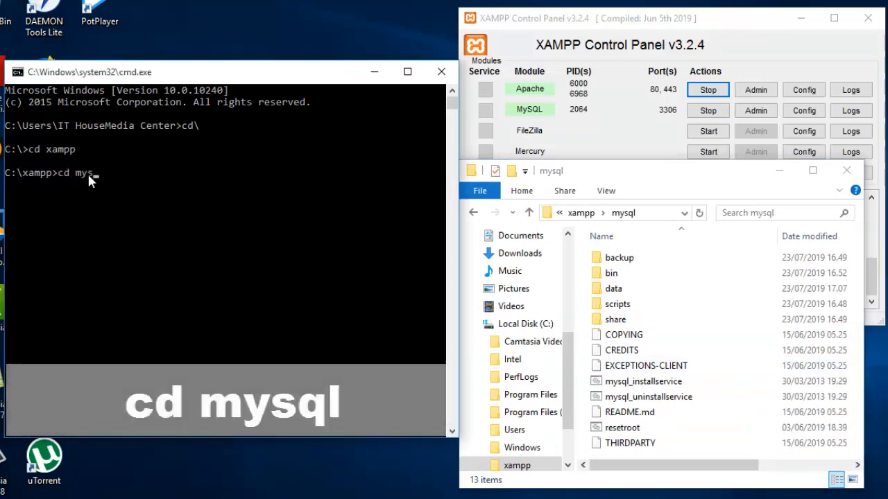
pyautogui.write('ql')
pyautogui.press('Return')
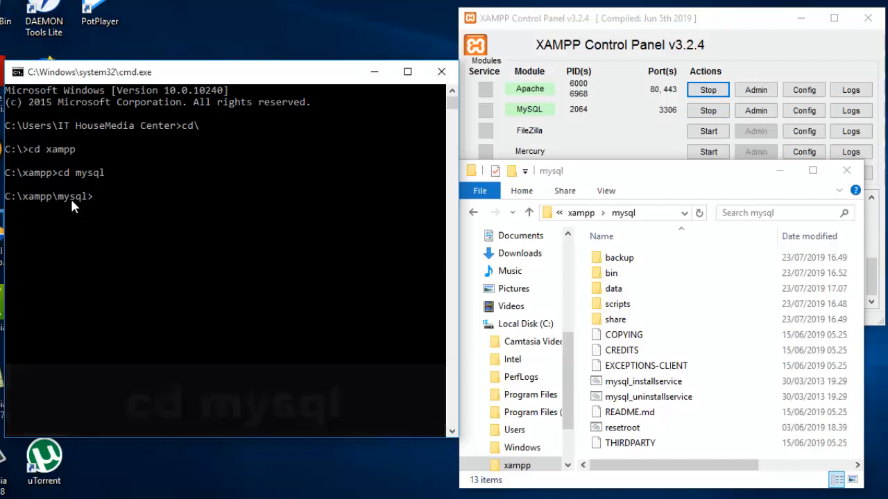
# Open the bin folder inside mysql in File Explorer and run cd bin in the command prompt
pyautogui.doubleClick(619, 274)
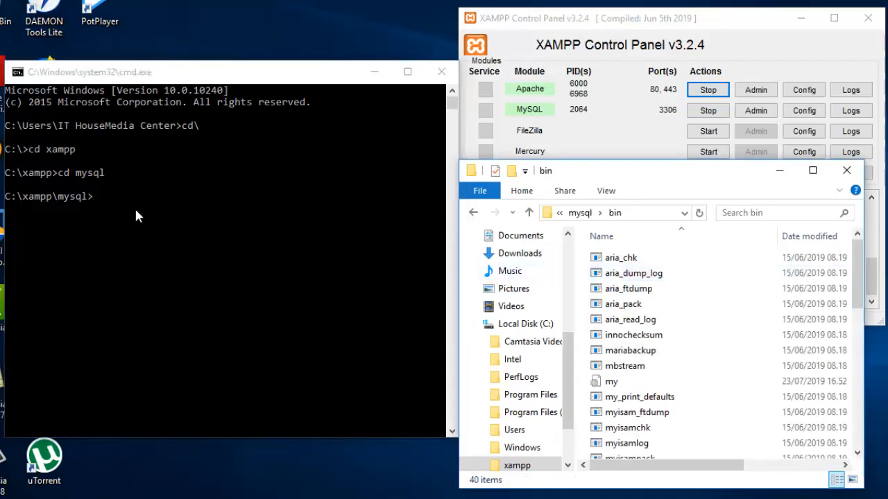
pyautogui.click(136, 208)
pyautogui.write('cd')
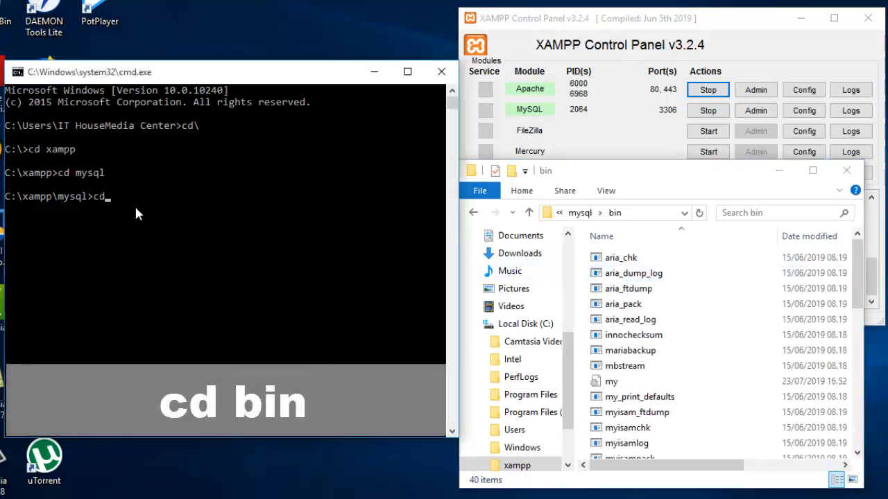
pyautogui.write(' bin')
pyautogui.press('Return')
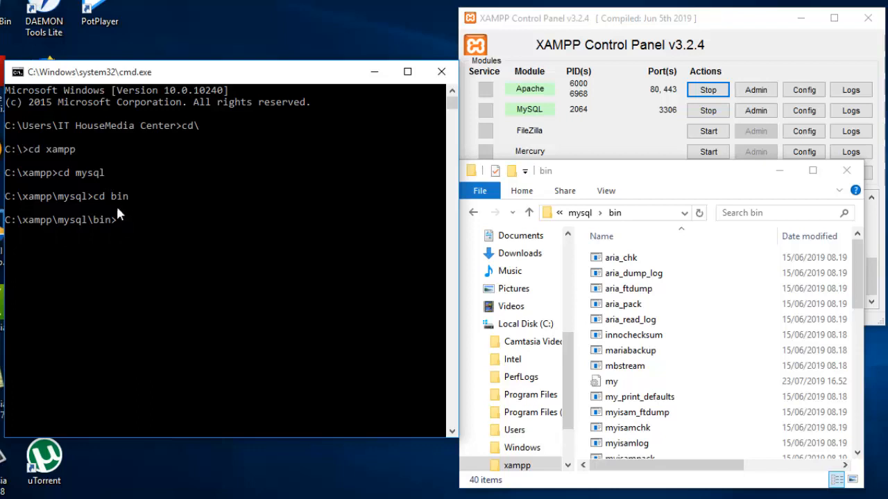
# Log in to the database server with mysql -u root -p, leaving the password empty, and list the databases with show databases;
pyautogui.write('mysql -u')
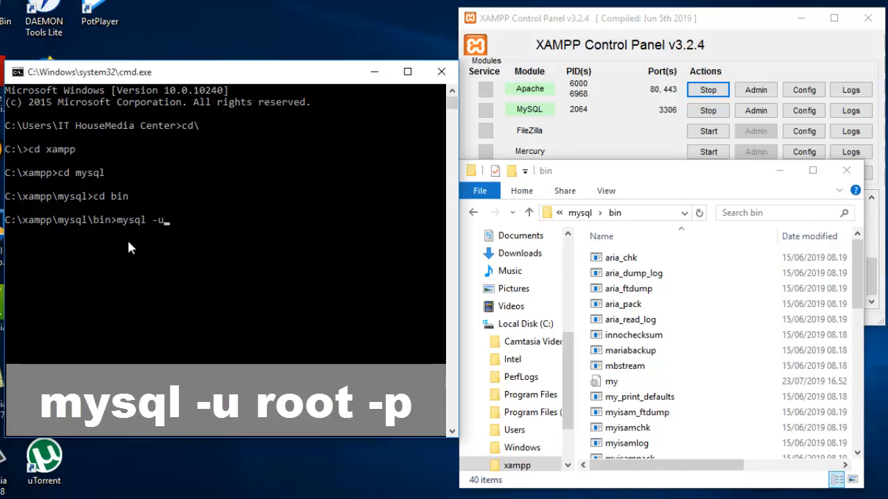
pyautogui.write('root')
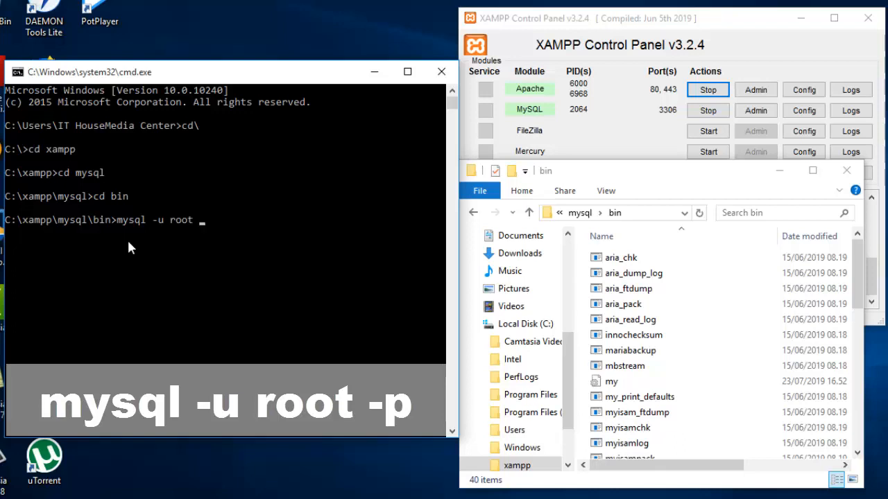
pyautogui.write(' -p')
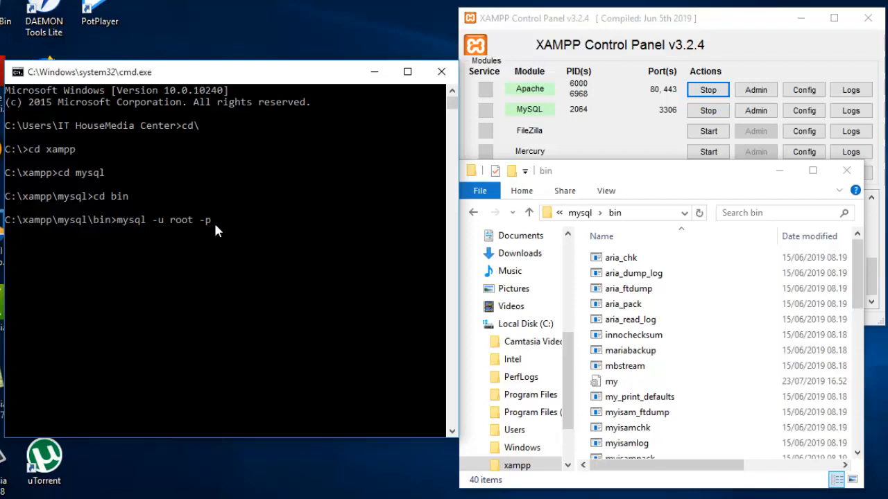
pyautogui.press('Return')
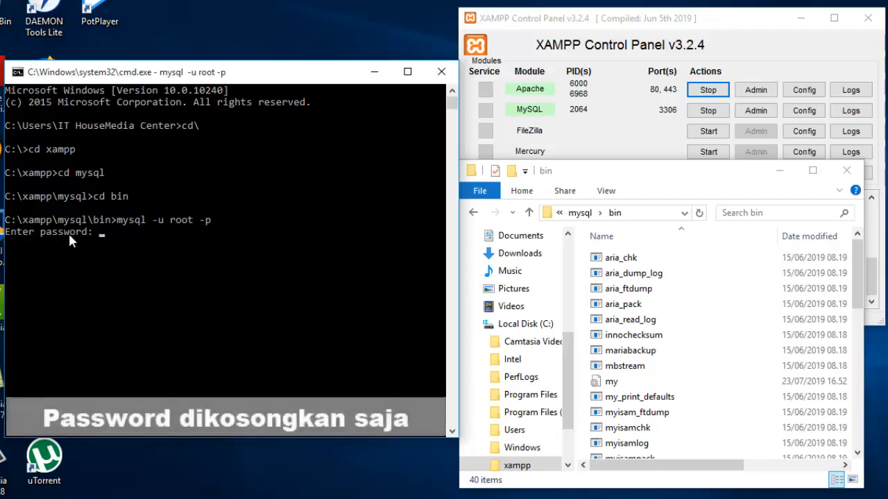
pyautogui.press('Return')
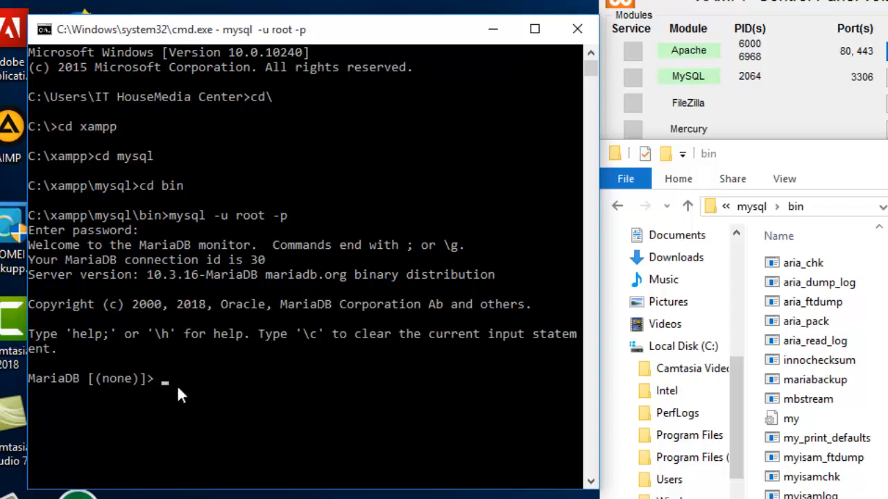
pyautogui.write('show databases;')
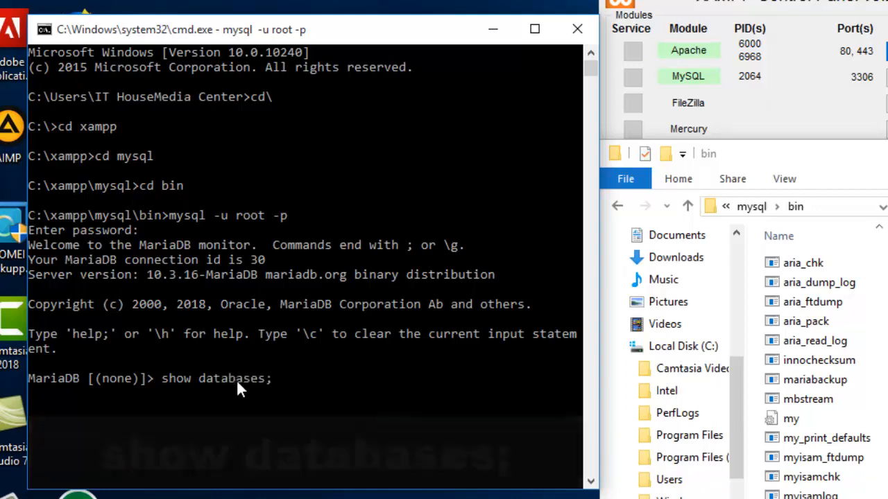
pyautogui.press('Return')
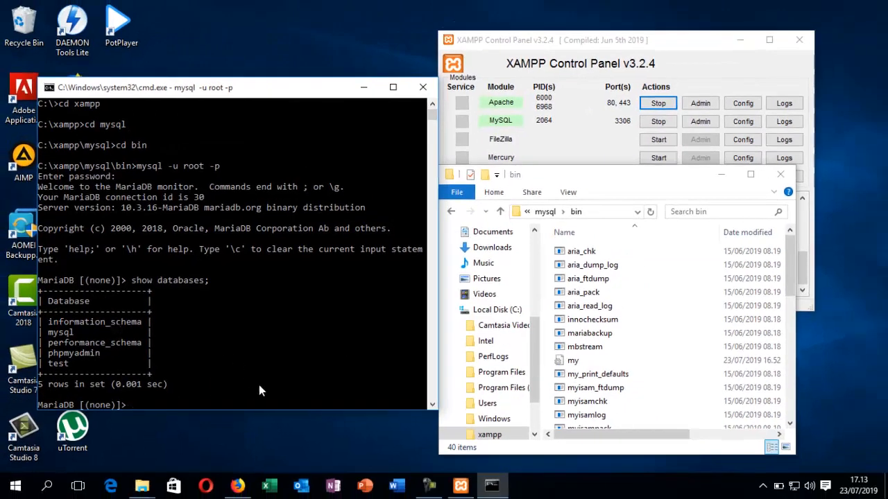
# Switch to Firefox and load 127.0.0.1 in the phpMyAdmin tab to reach the XAMPP dashboard
pyautogui.click(248, 478)
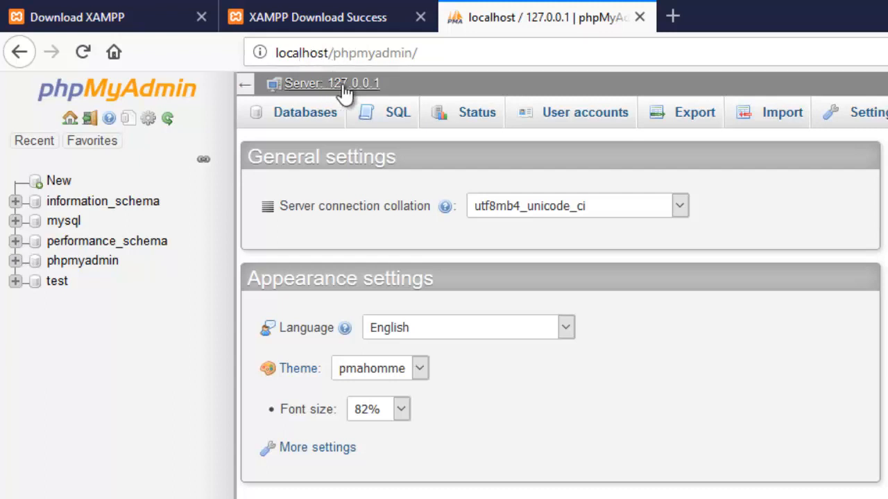
pyautogui.click(425, 55)
pyautogui.write('1')
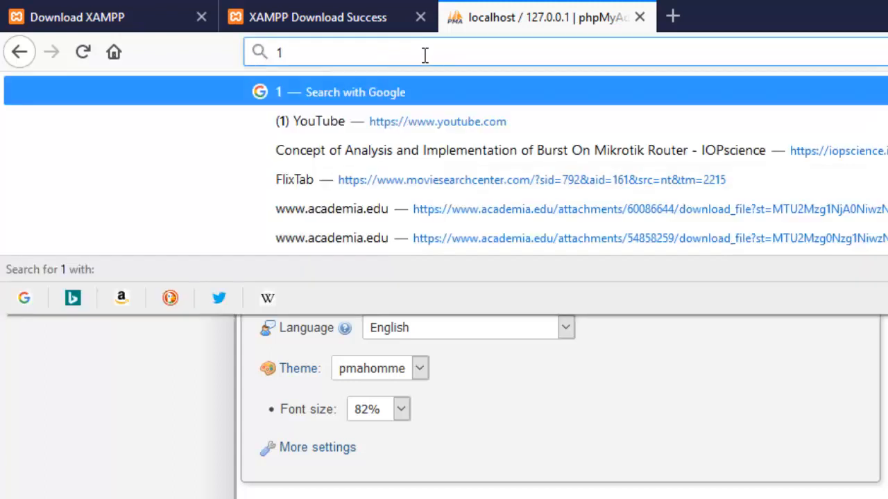
pyautogui.write('27.0.0.1')
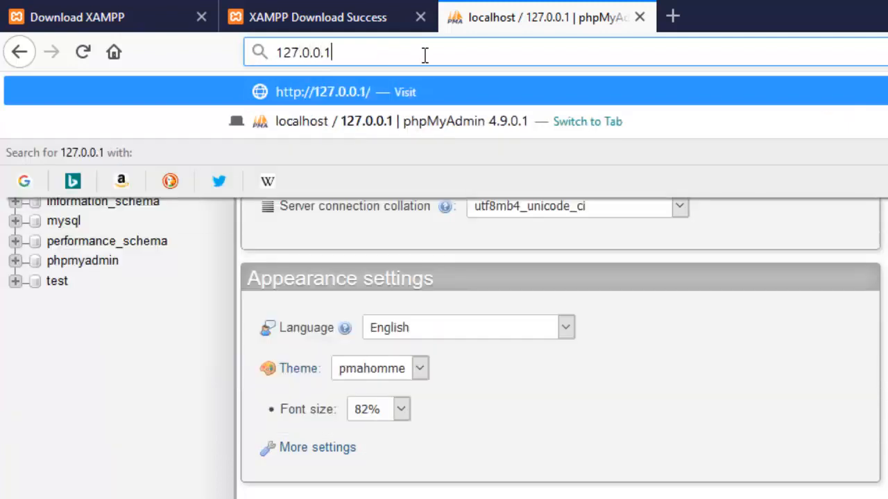
pyautogui.press('Return')
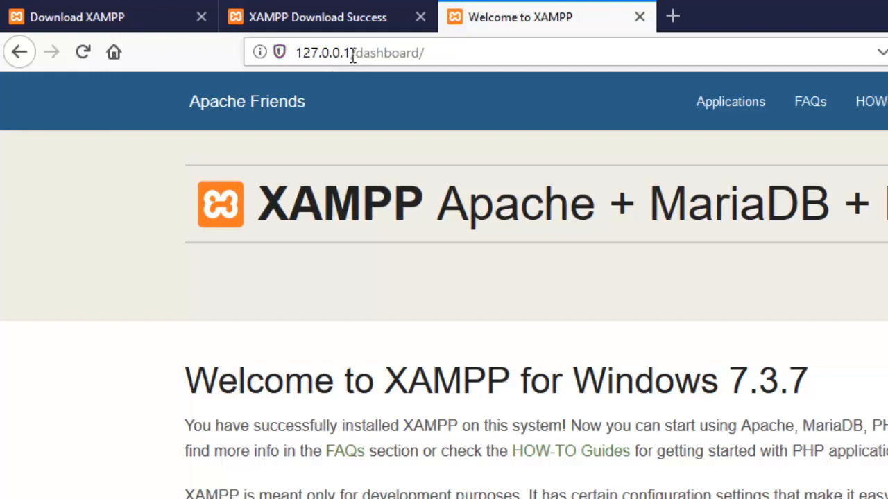
# Replace the dashboard part of the address with phpmyadmin and load 127.0.0.1/phpmyadmin
pyautogui.moveTo(359, 54); pyautogui.dragTo(445, 47)
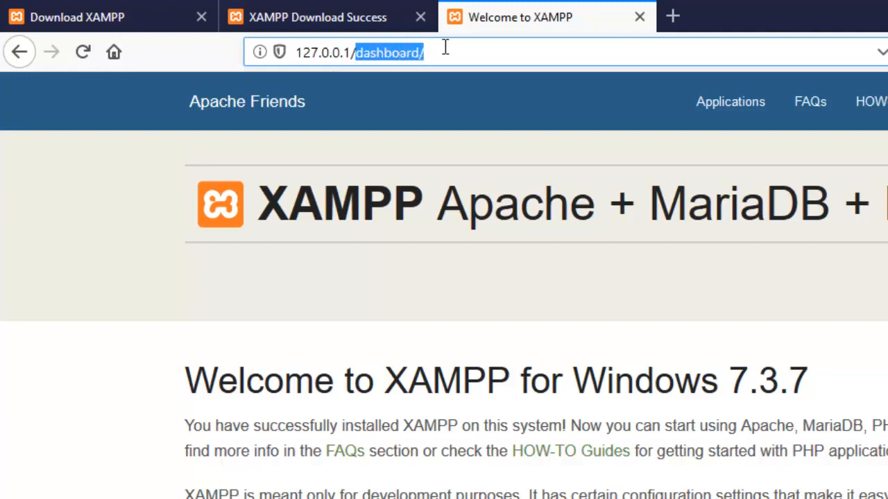
pyautogui.write('php')
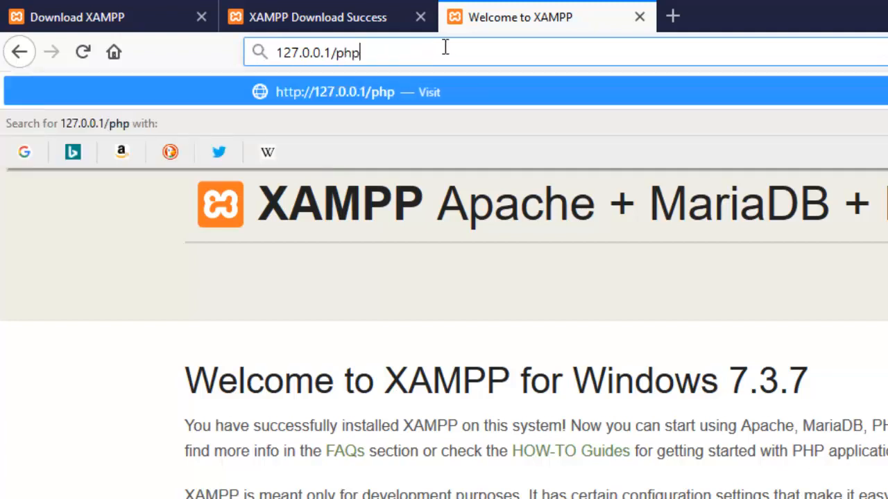
pyautogui.write('myadmin')
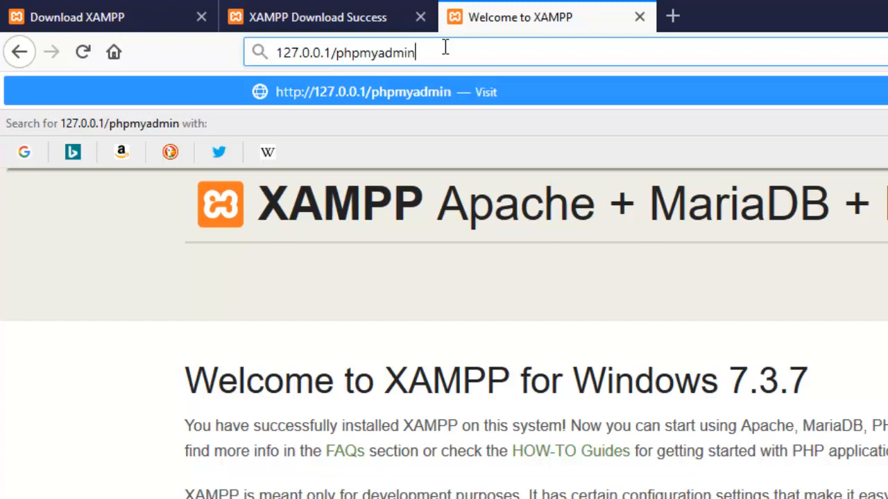
pyautogui.press('Return')
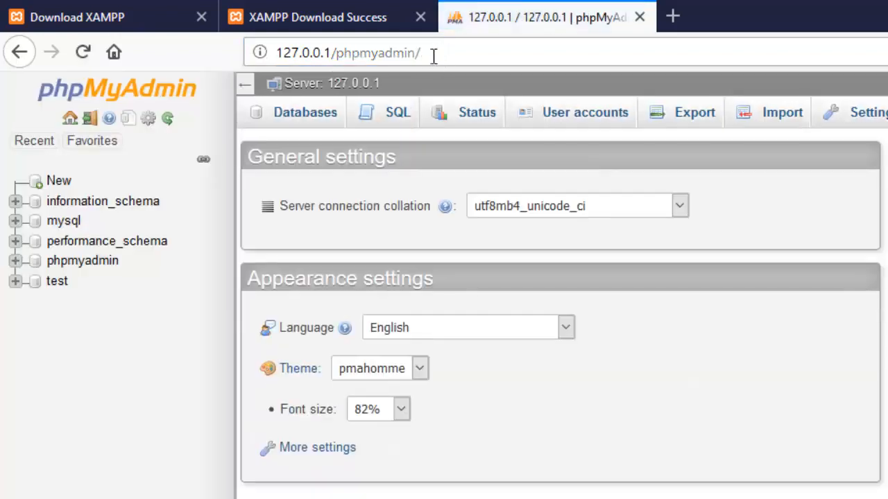
# Load phpMyAdmin through the address localhost/phpmyadmin in the same browser tab
pyautogui.click(435, 55)
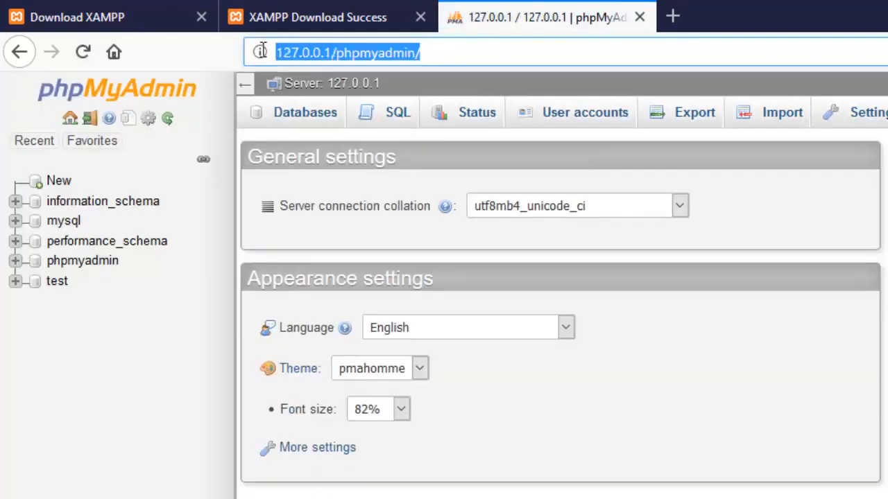
pyautogui.write('localhost')
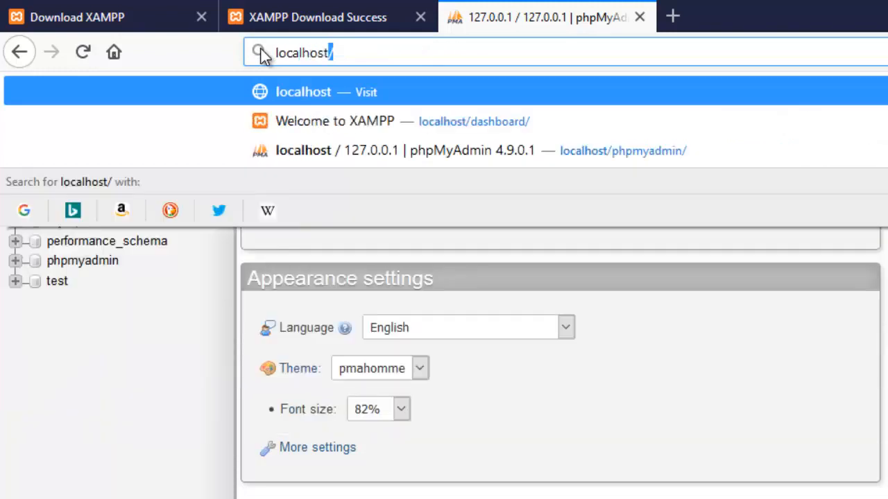
pyautogui.write('/php')
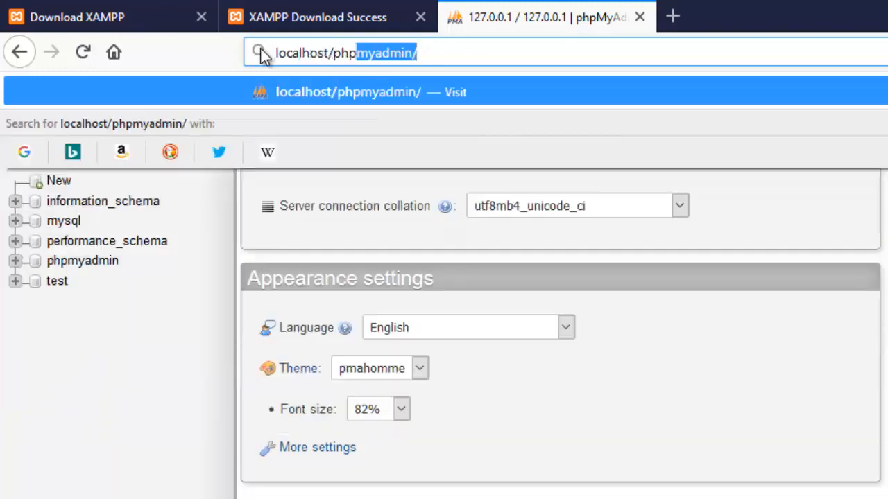
pyautogui.press('Return')
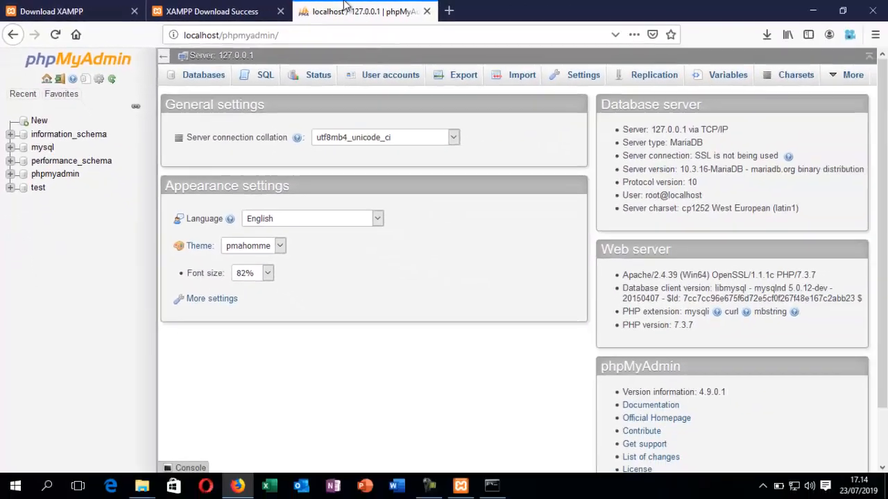
# Bring the command prompt and the XAMPP Control Panel in front of the browser and move the Control Panel near the middle of the screen
pyautogui.click(491, 485)
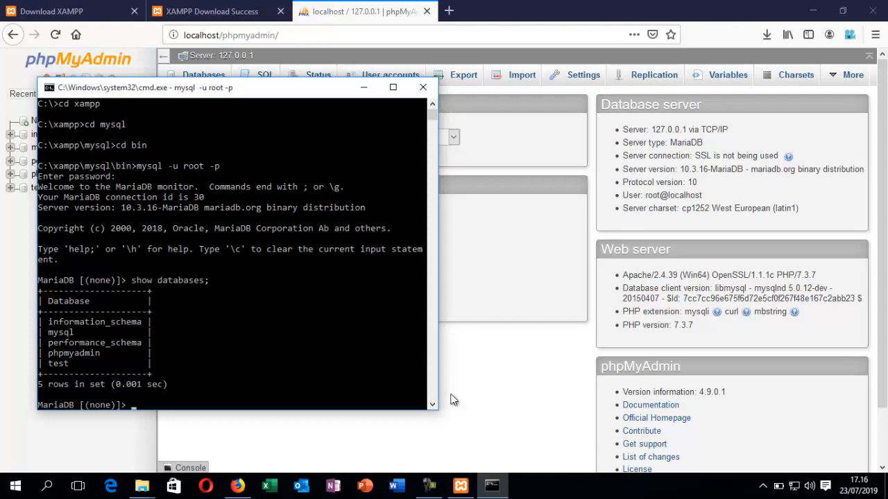
pyautogui.click(460, 485)
pyautogui.moveTo(573, 43); pyautogui.dragTo(388, 126)
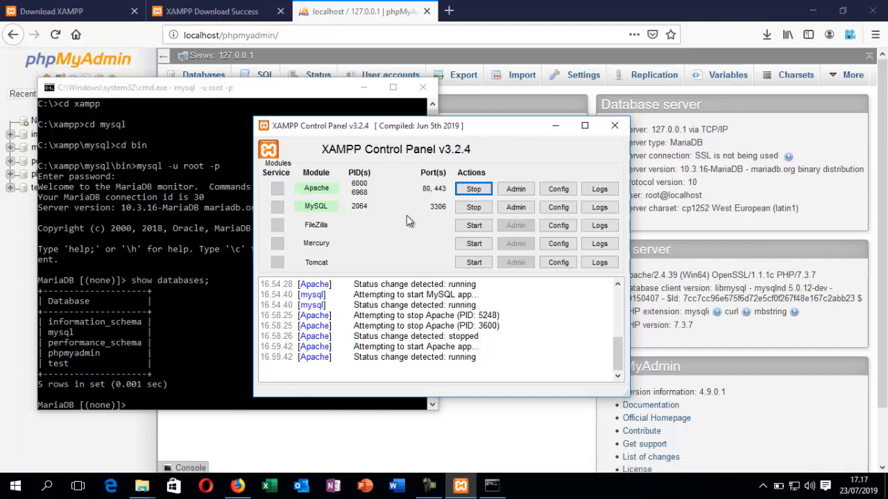
# Switch to the File Explorer window showing the bin folder and enlarge it to full screen
pyautogui.click(142, 485)
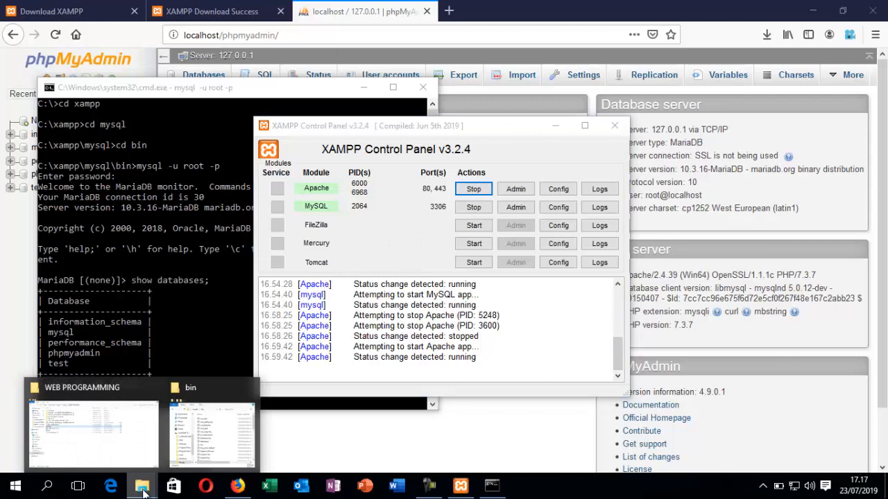
pyautogui.click(181, 433)
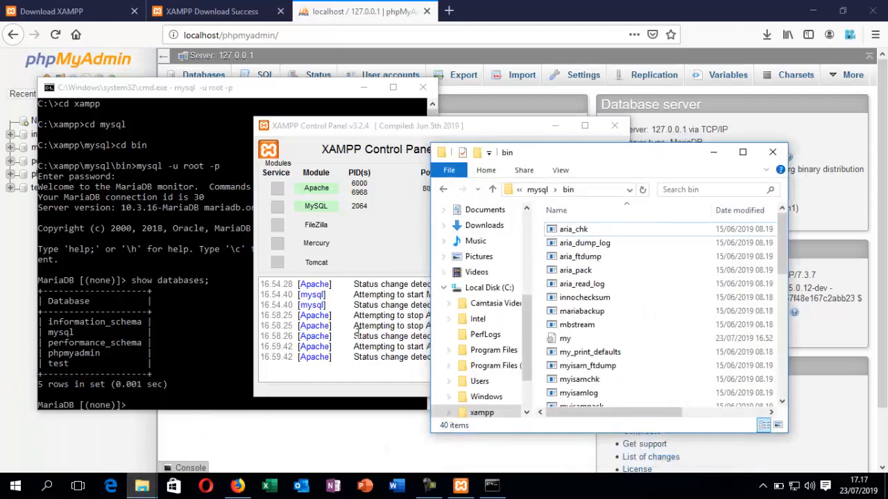
pyautogui.click(742, 152)
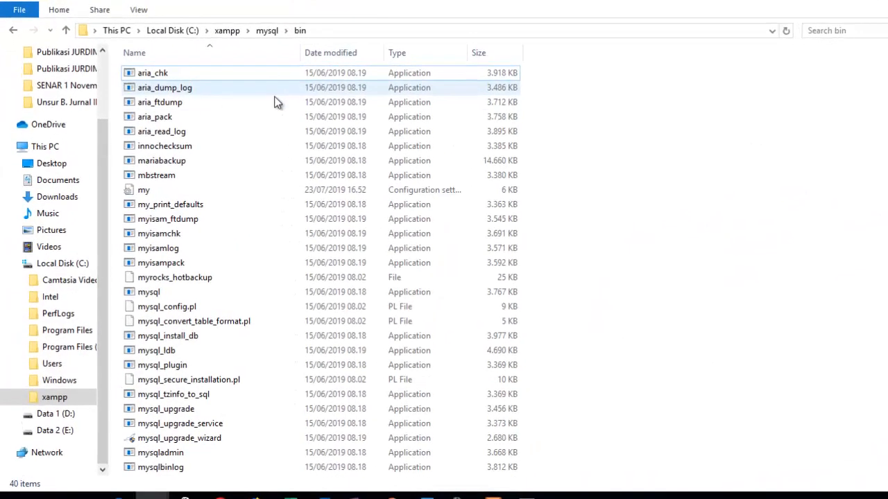
# Examine the contents of the htdocs folder in C:\xampp and return to the xampp folder
pyautogui.click(69, 264)
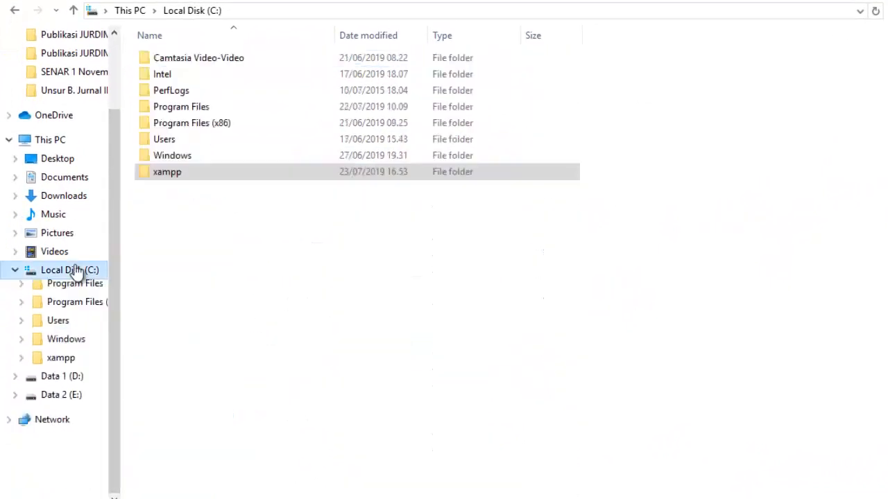
pyautogui.doubleClick(169, 173)
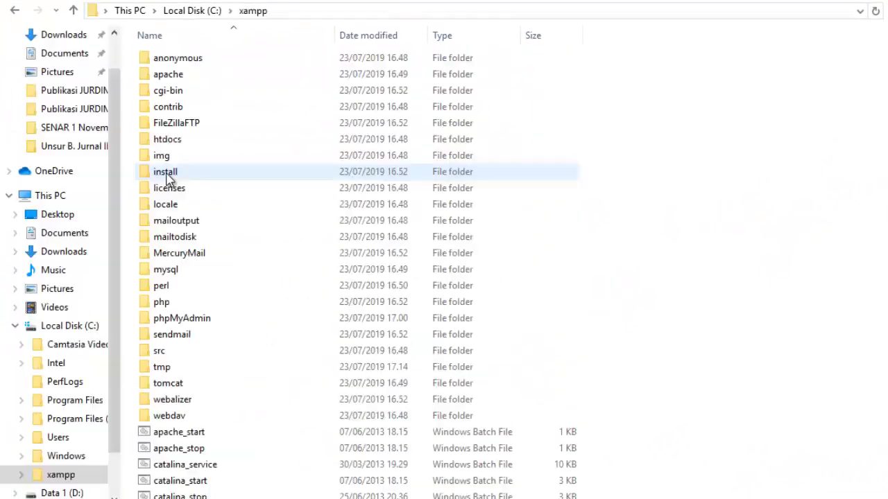
pyautogui.doubleClick(168, 140)
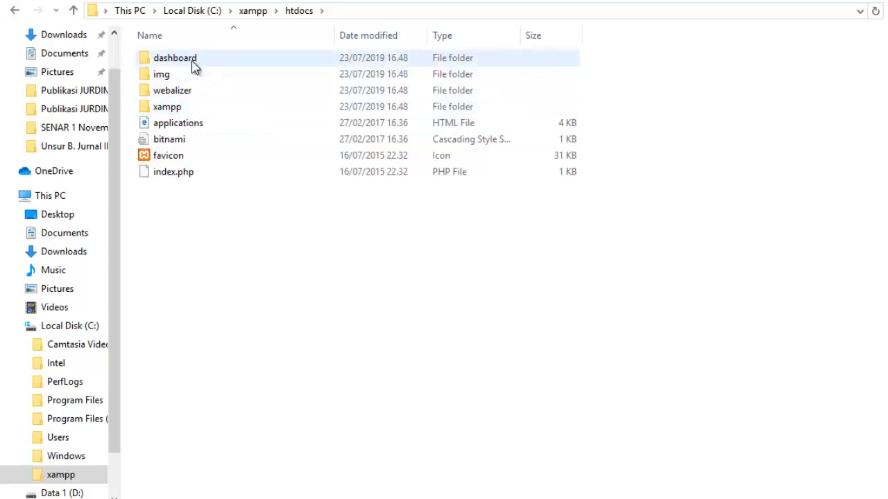
pyautogui.moveTo(194, 66)
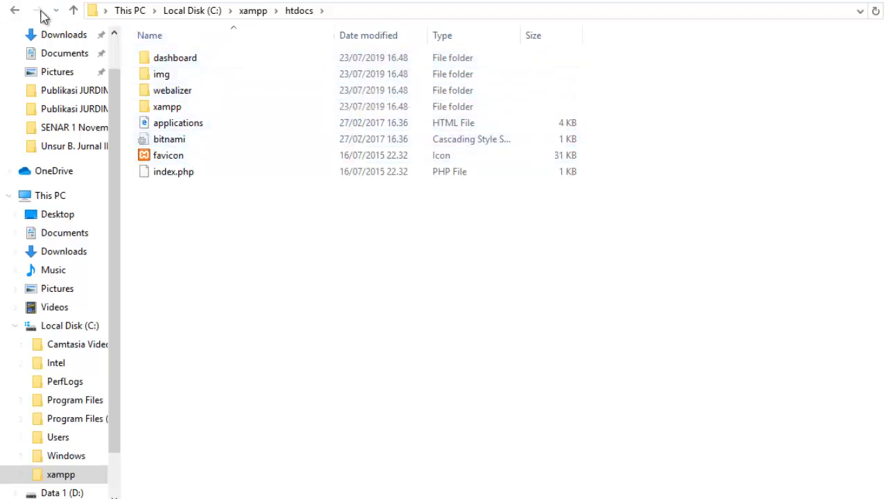
pyautogui.click(16, 11)
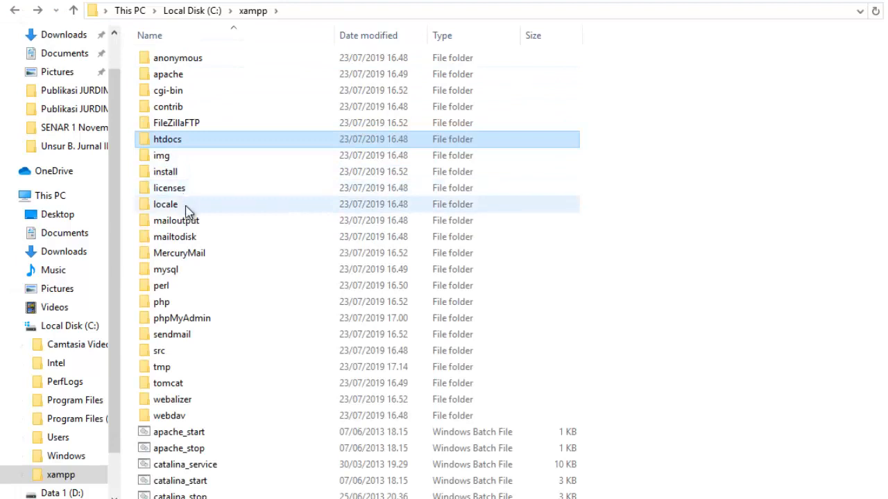
# Open the data folder in C:\xampp\mysql and compare its contents with the database lists in the command prompt and in phpMyAdmin in the browser
pyautogui.doubleClick(178, 271)
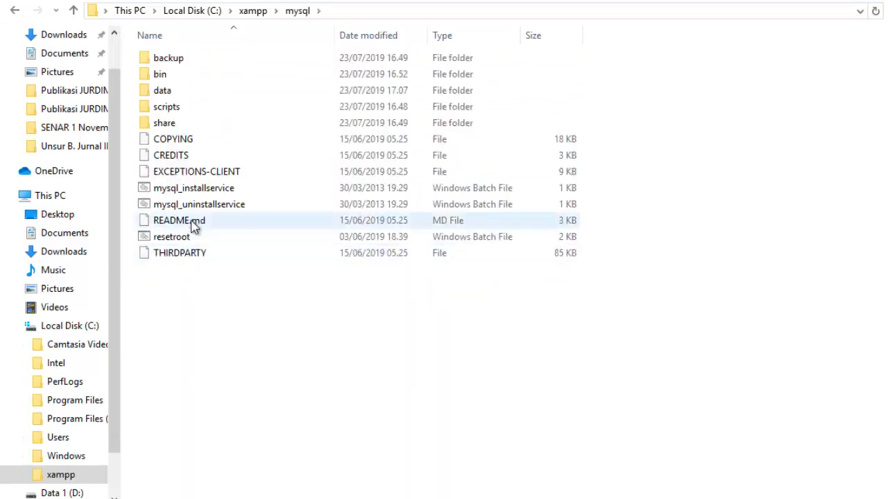
pyautogui.doubleClick(173, 93)
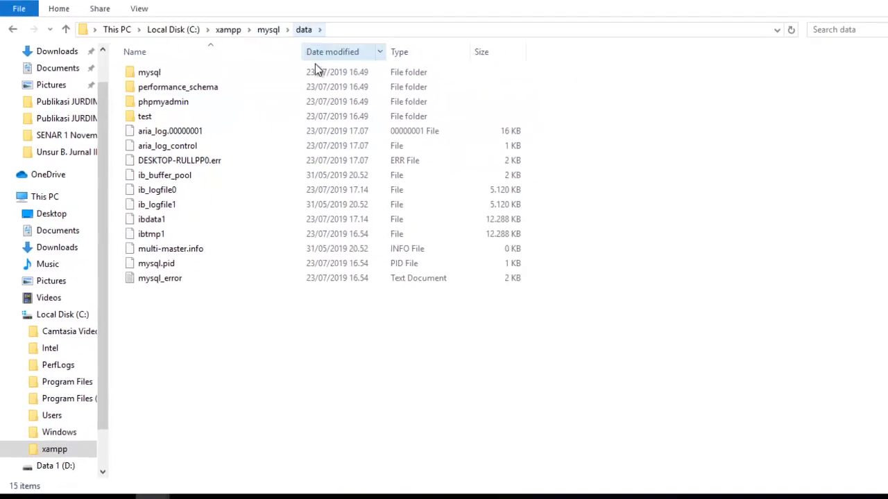
pyautogui.click(479, 473)
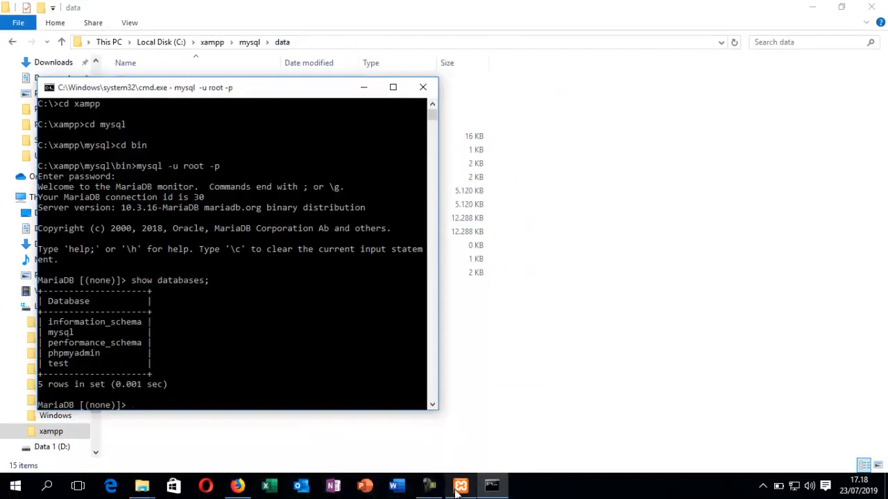
pyautogui.click(241, 489)
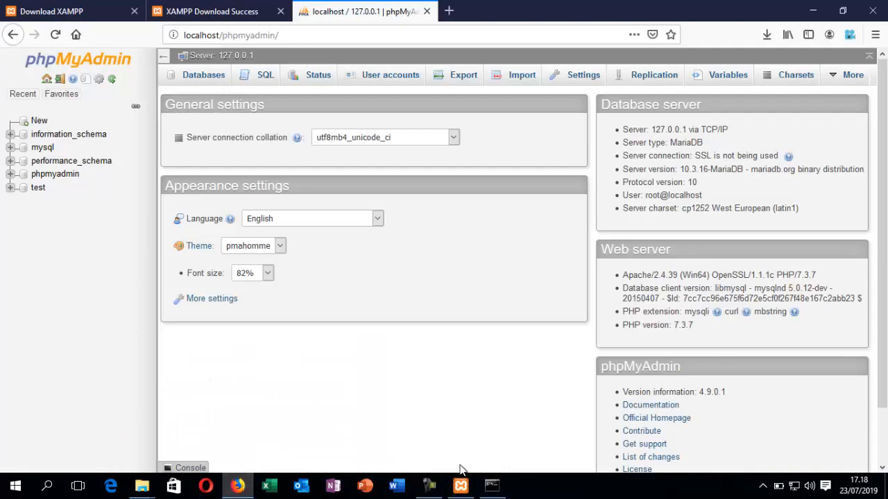
# Minimize the browser, File Explorer and command prompt windows, leaving only the XAMPP Control Panel open on the desktop
pyautogui.click(815, 14)
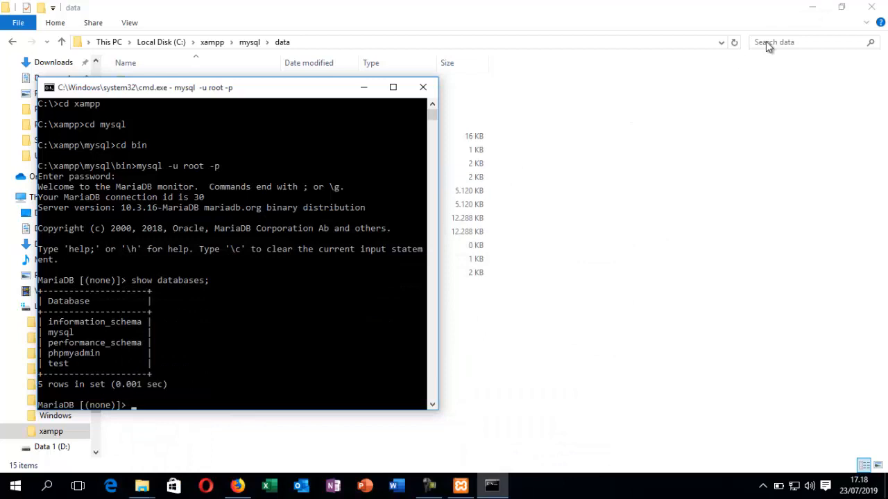
pyautogui.click(811, 9)
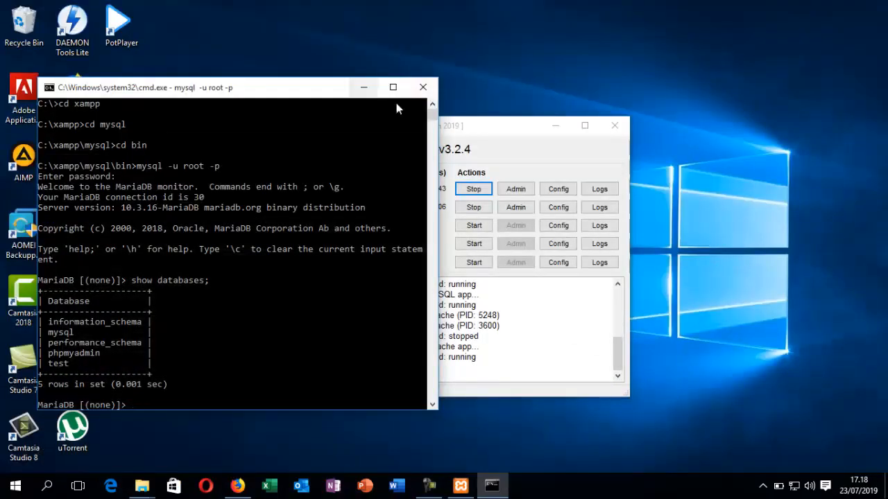
pyautogui.click(518, 123)
pyautogui.click(366, 89)
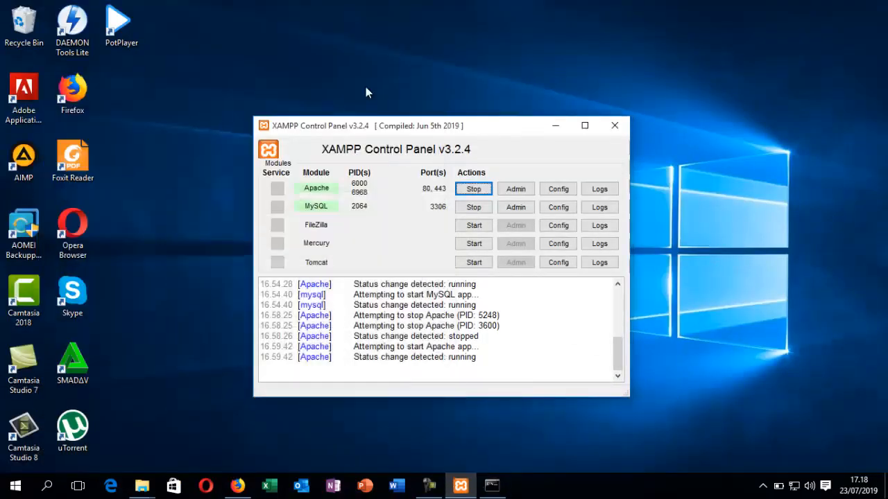